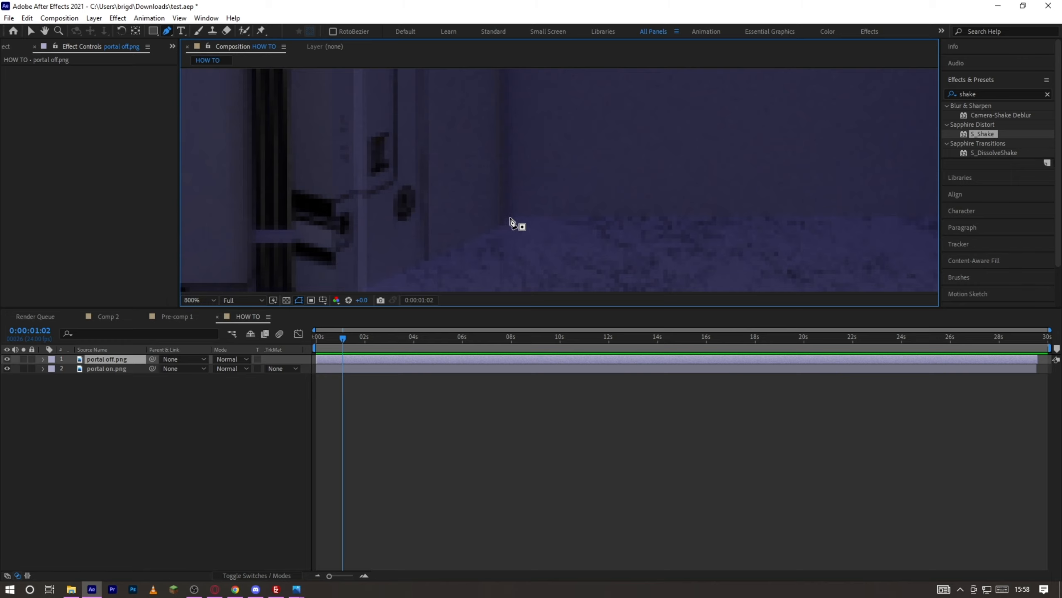
Step: Place the mask points at the lower corners of the doorway opening on the portal off.png layer, completing the Pen tool mask
click(507, 217)
scroll(368, 230, right, 6)
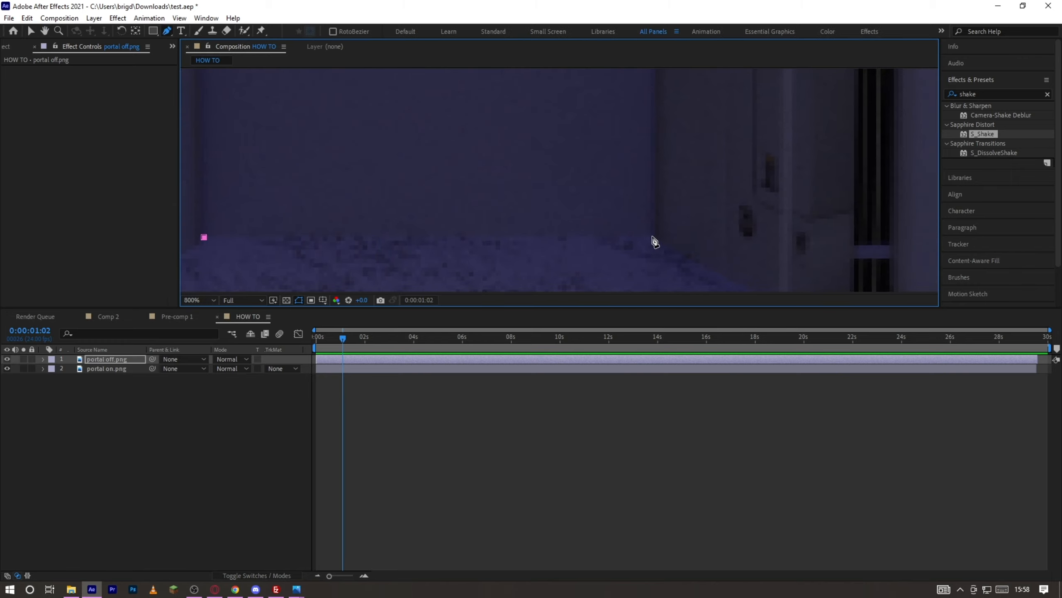
scroll(654, 240, down, 8)
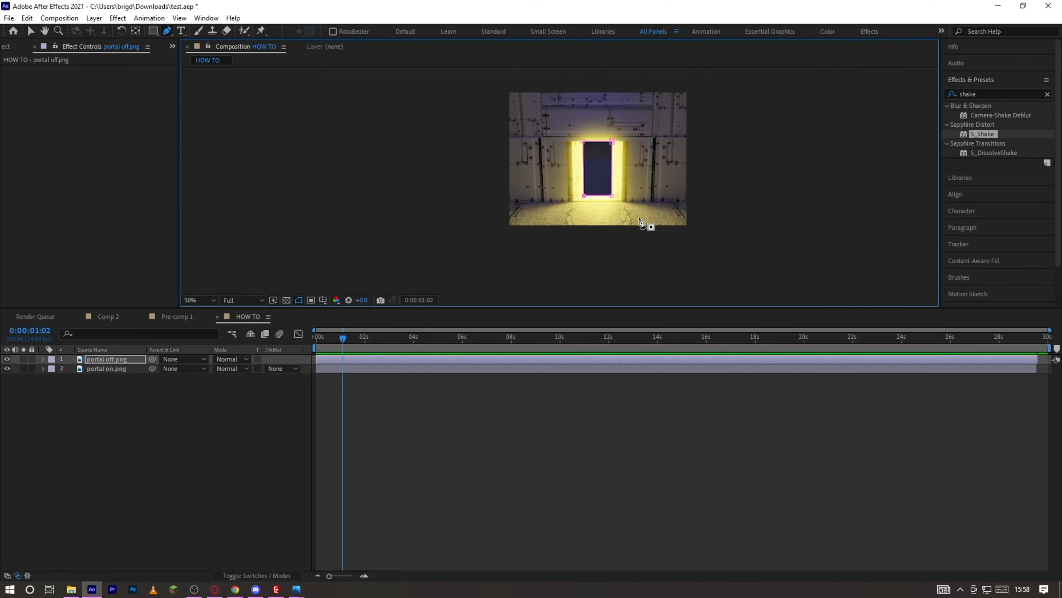
scroll(644, 222, up, 2)
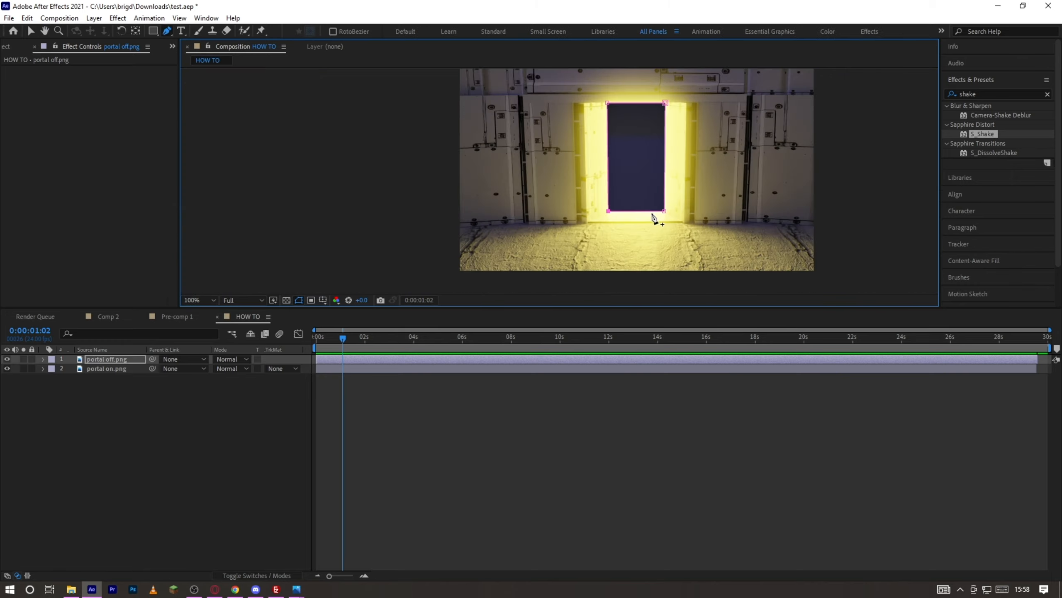
Step: Set the doorway mask on the portal off.png layer to Subtract mode and return to the Selection tool
click(43, 359)
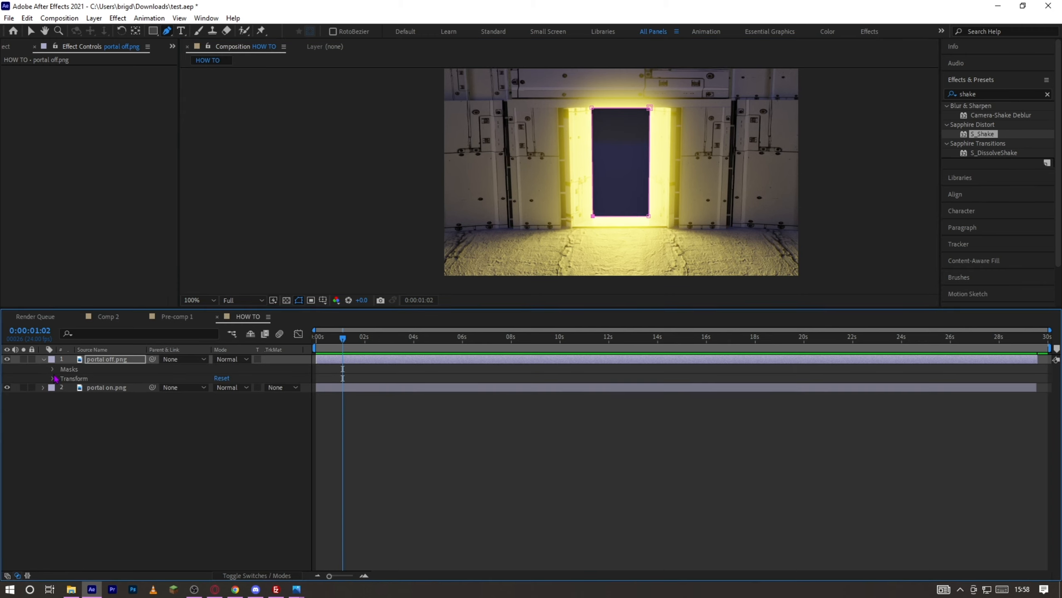
click(53, 369)
click(231, 378)
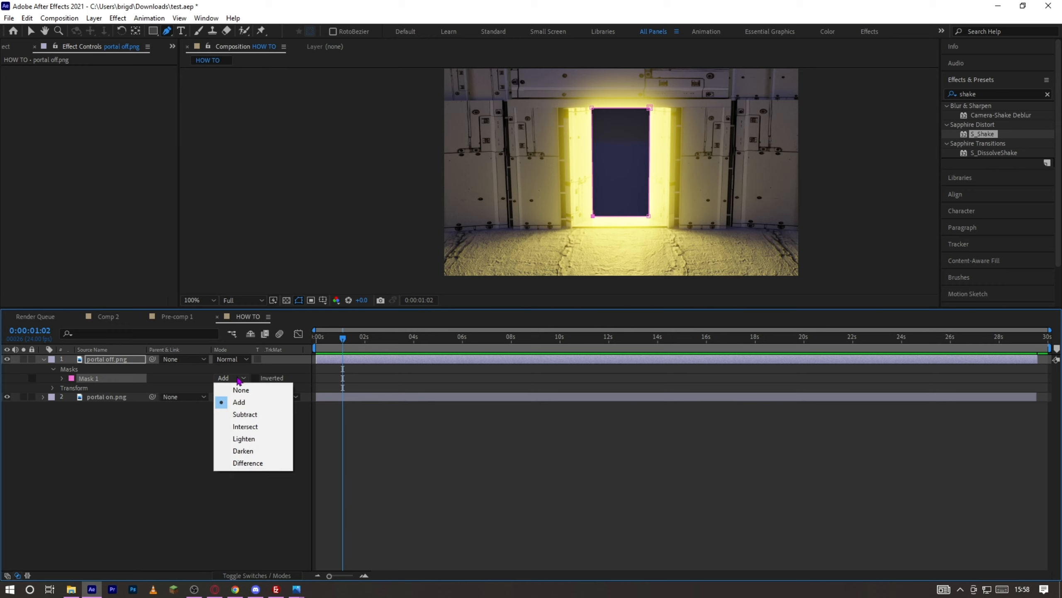
click(246, 415)
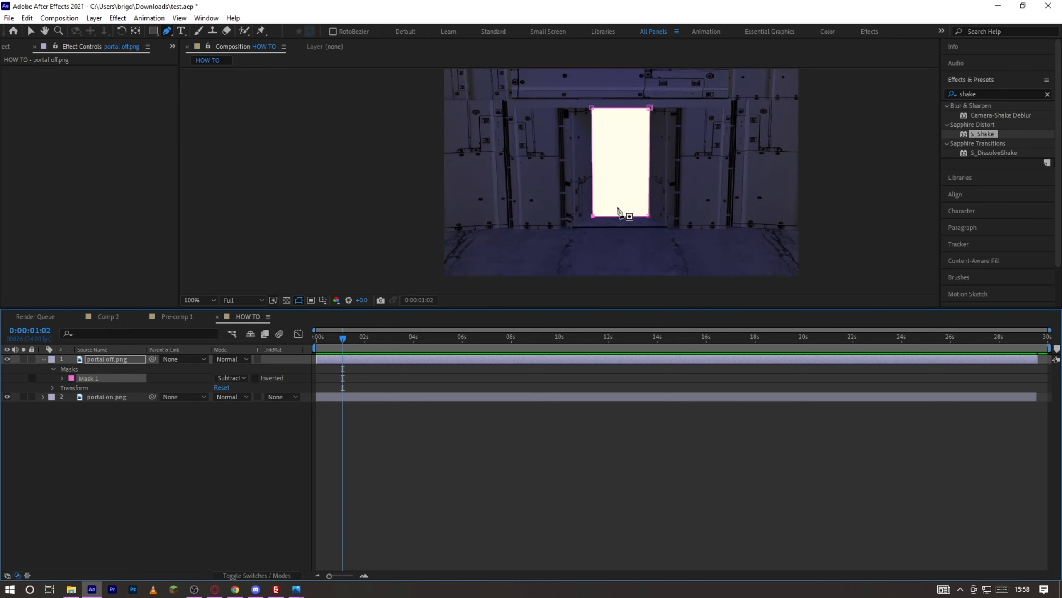
click(31, 31)
click(104, 171)
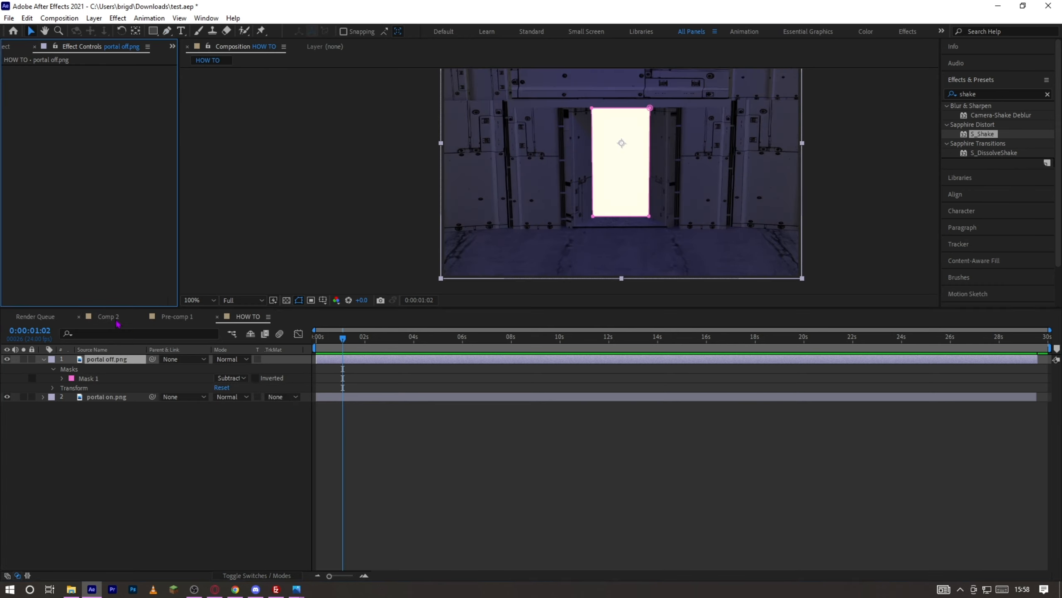
Step: Duplicate the masked portal off.png layer and rename the lower copy "mask"
click(111, 363)
key(ctrl+d)
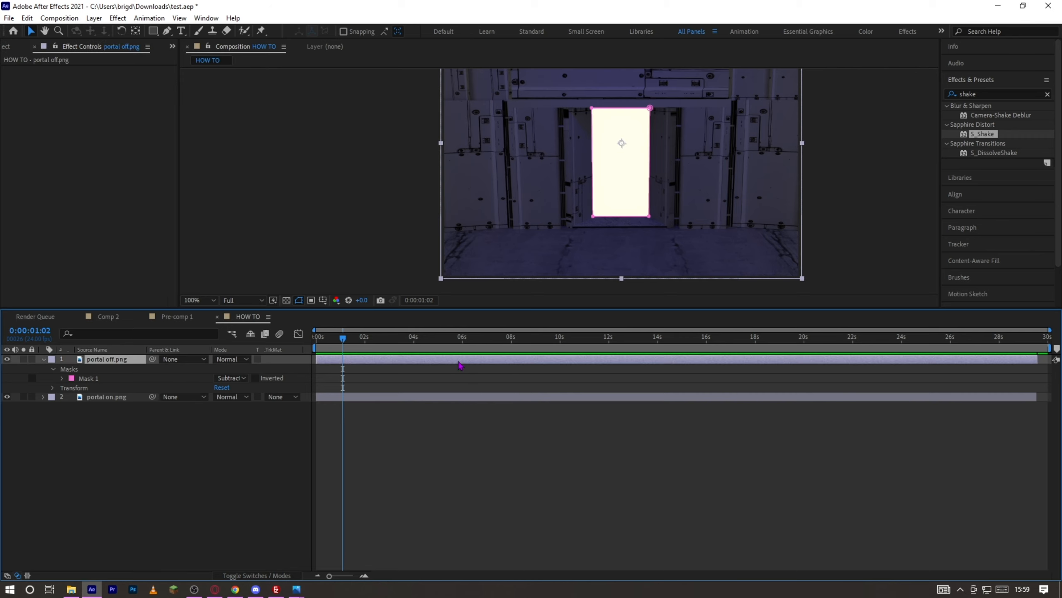
key(Return)
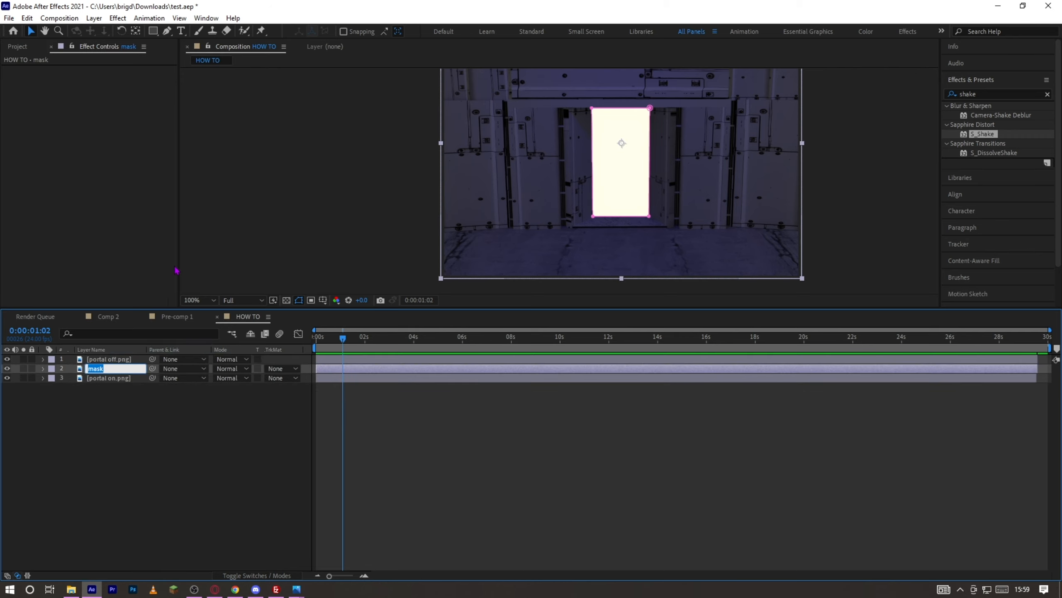
click(127, 406)
Step: Rename the upper portal off.png layer "non mask off"
right_click(110, 359)
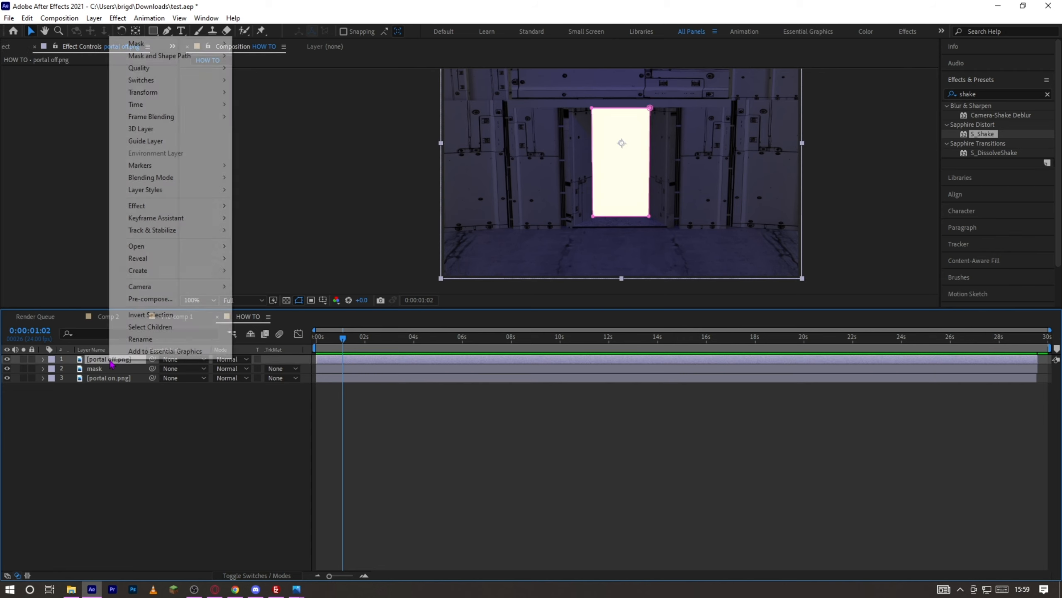
click(140, 339)
text(non mask)
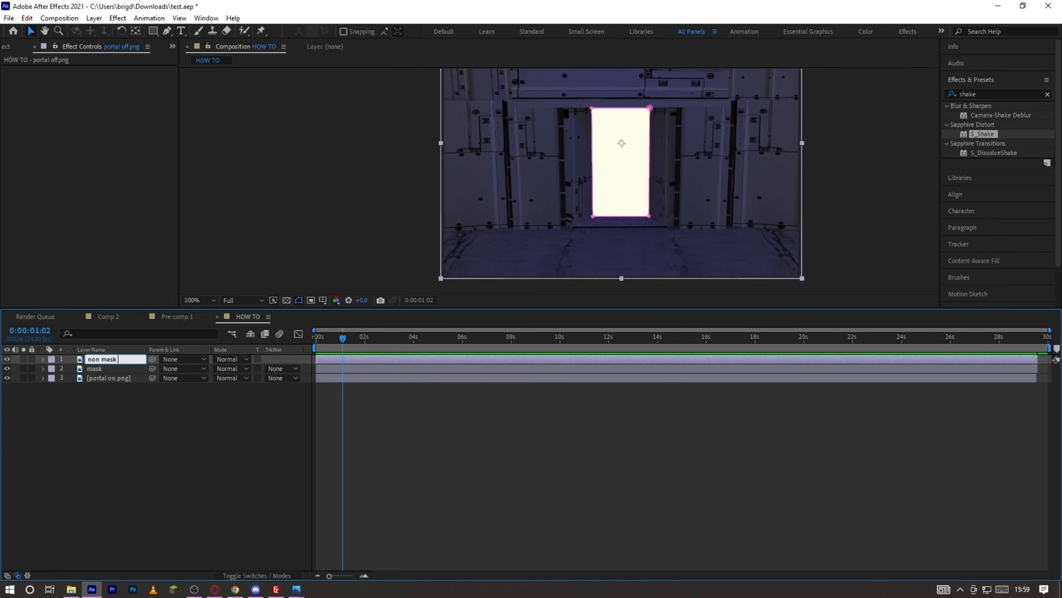
text( off)
click(122, 379)
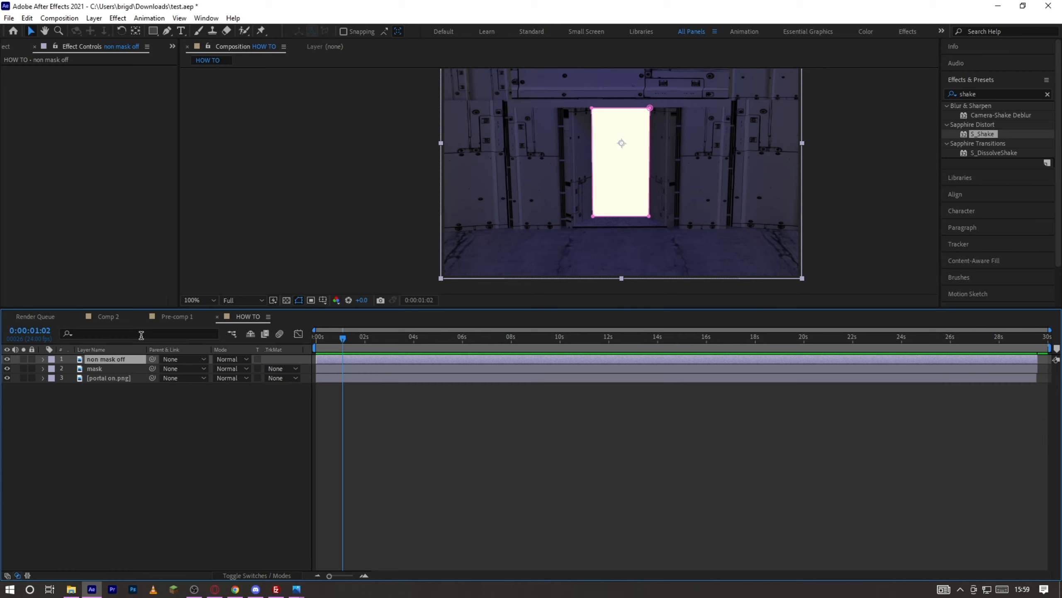
click(121, 383)
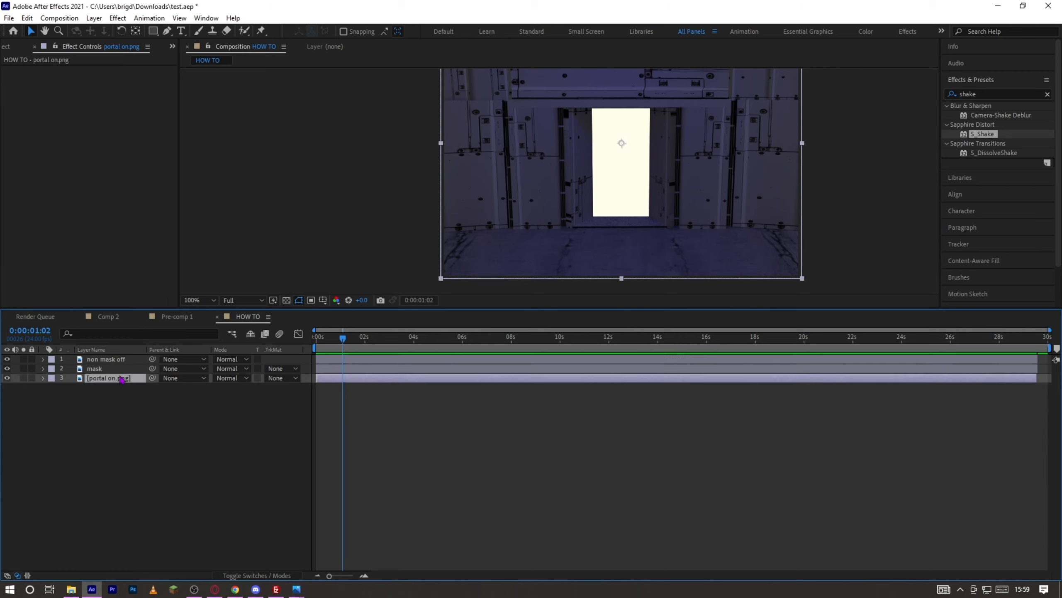
Step: Find the Turbulent Displace effect and apply it to the non mask off layer
click(121, 363)
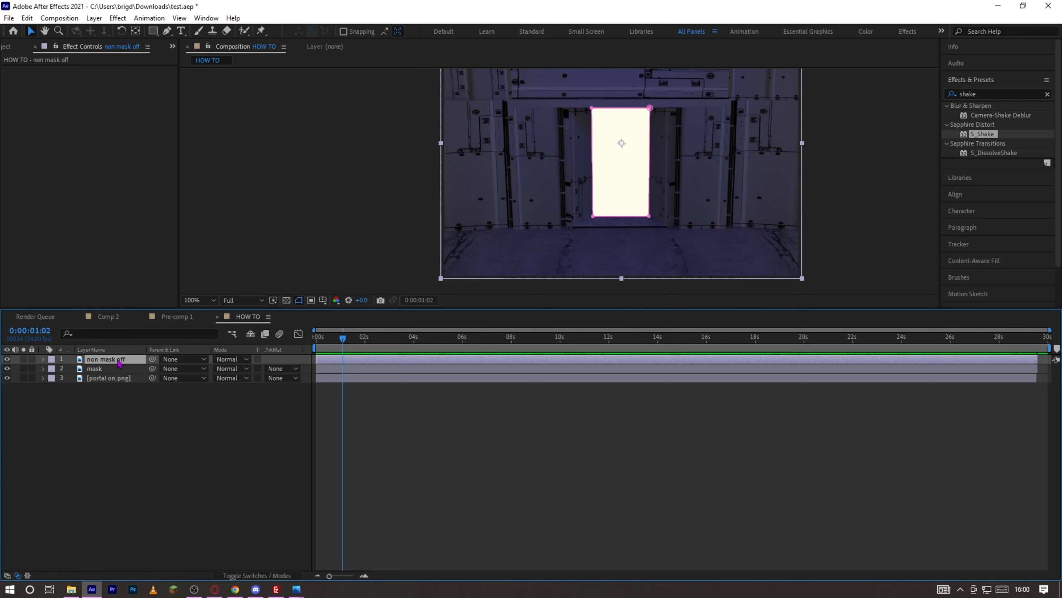
double_click(977, 93)
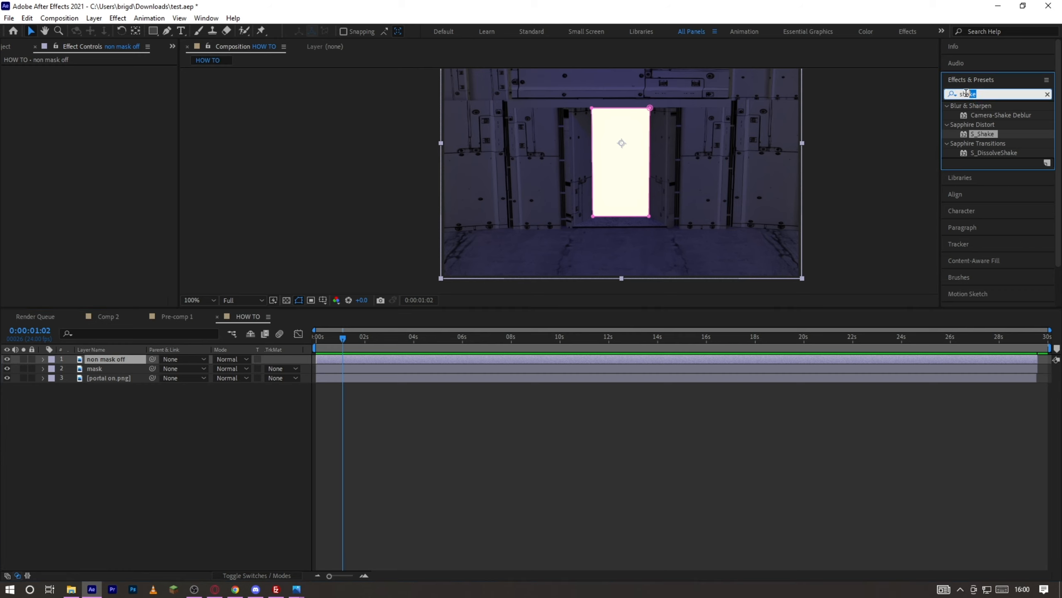
text(turbu)
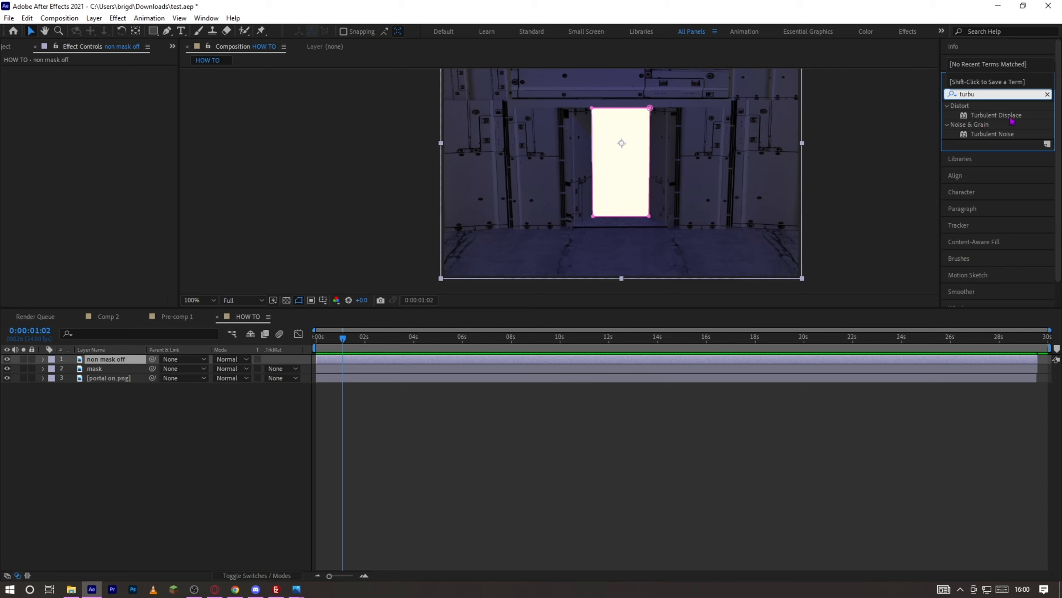
drag(1016, 119, 865, 141)
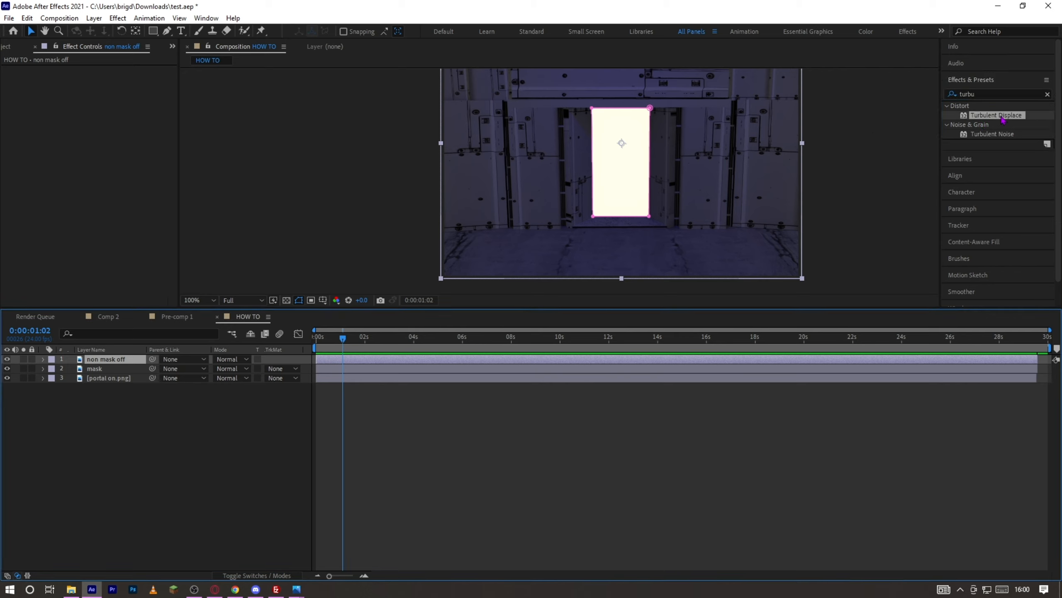
drag(1003, 120, 430, 359)
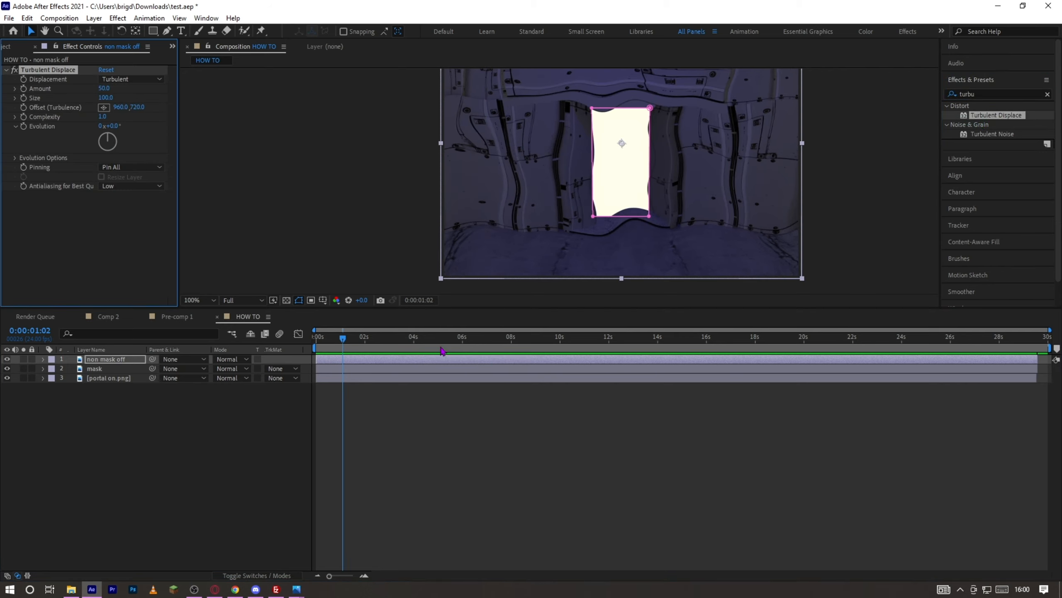
Step: Reorder the layers as portal on.png, mask and non mask off from top down, and hide portal on.png
click(107, 361)
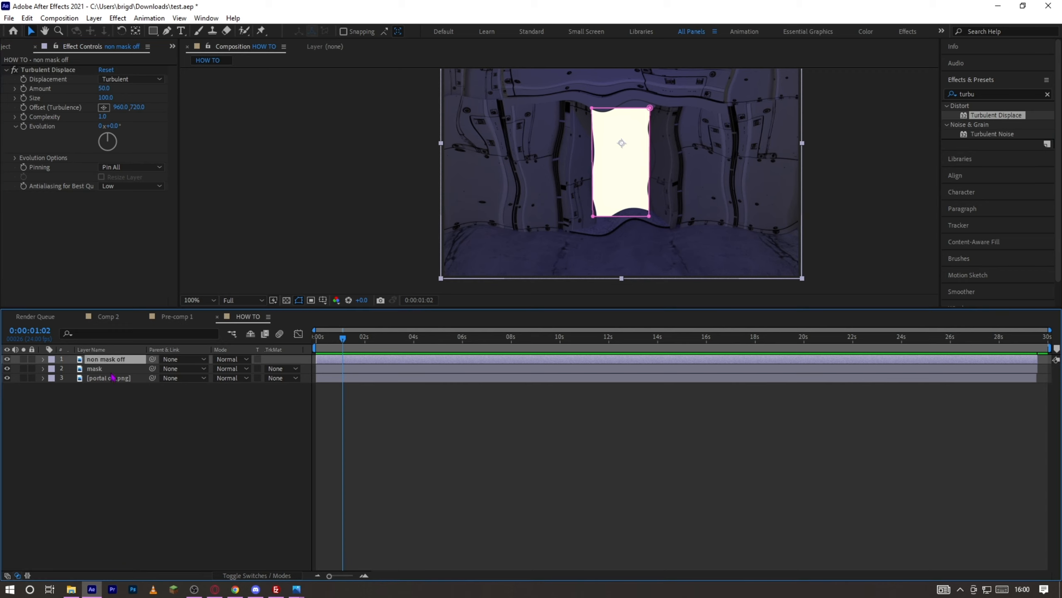
mouse_move(112, 378)
mouse_down()
mouse_move(111, 355)
mouse_move(95, 376)
mouse_move(109, 369)
mouse_up()
click(7, 358)
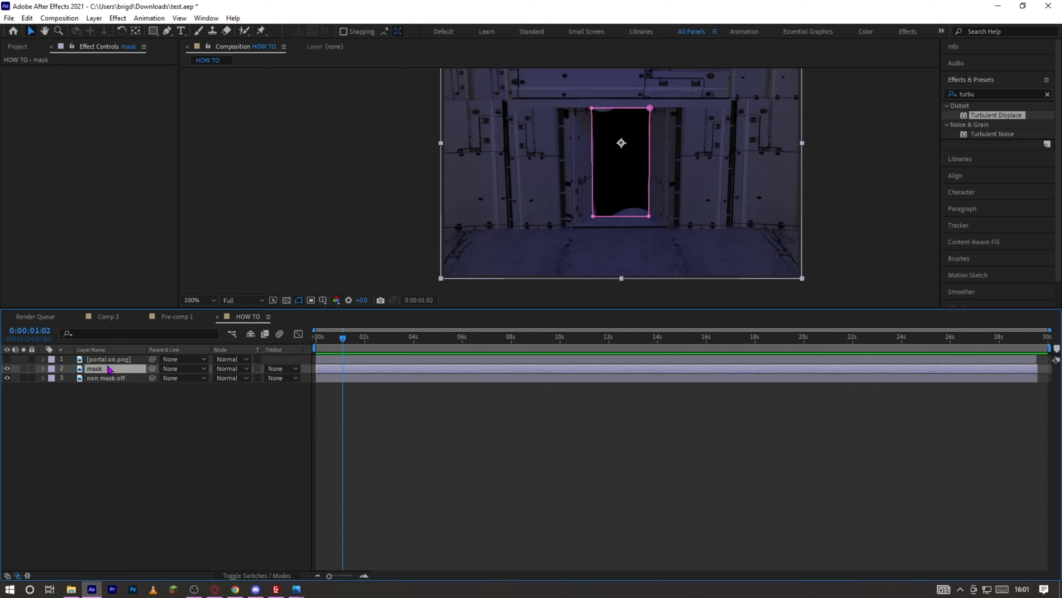
Step: Delete the masks from the non mask off layer and try out a different Turbulent Displace Amount
click(106, 378)
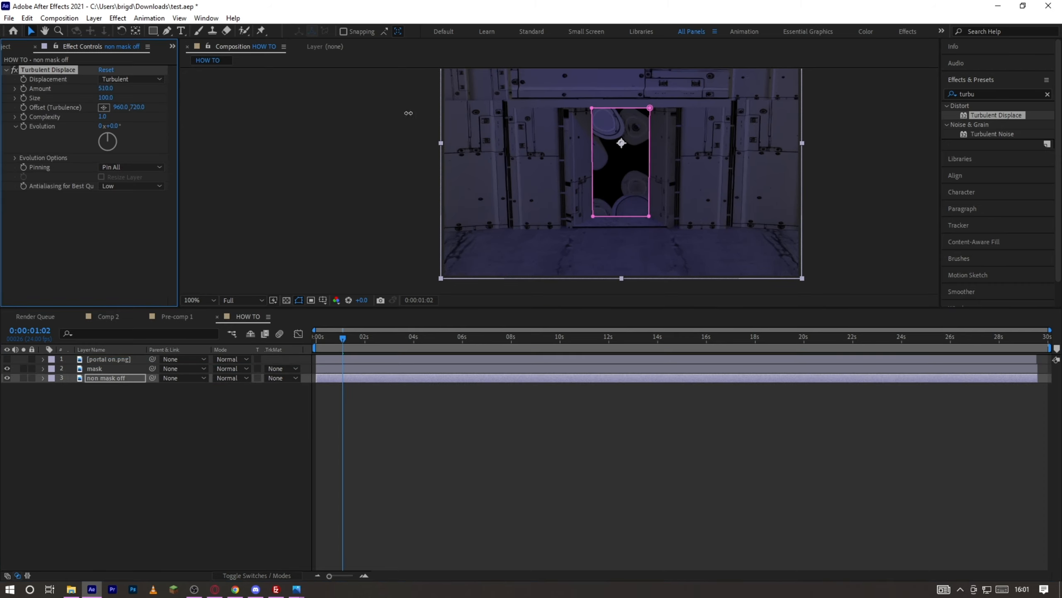
click(43, 378)
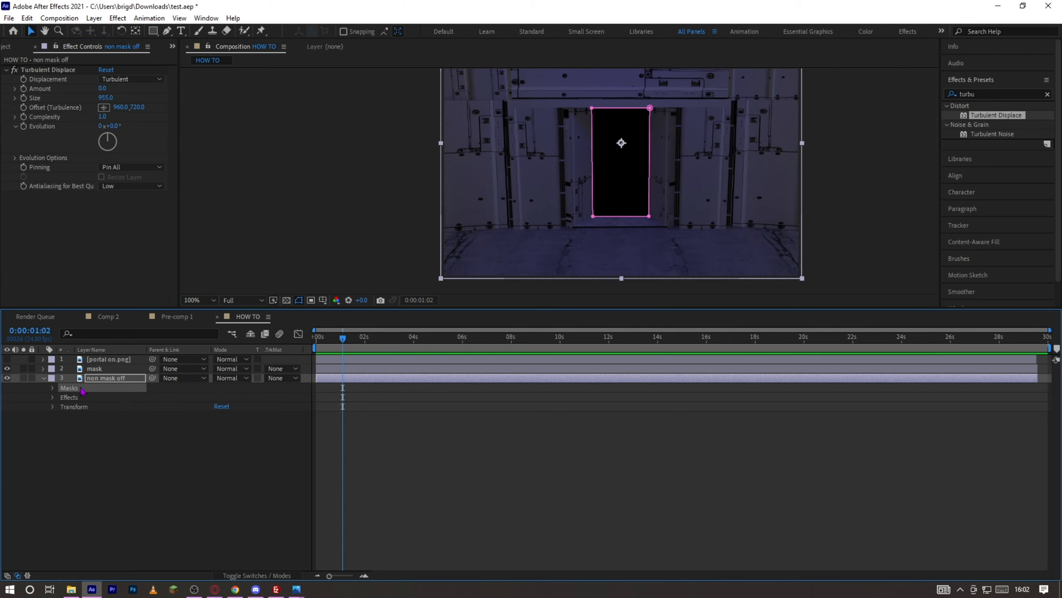
click(69, 387)
key(Delete)
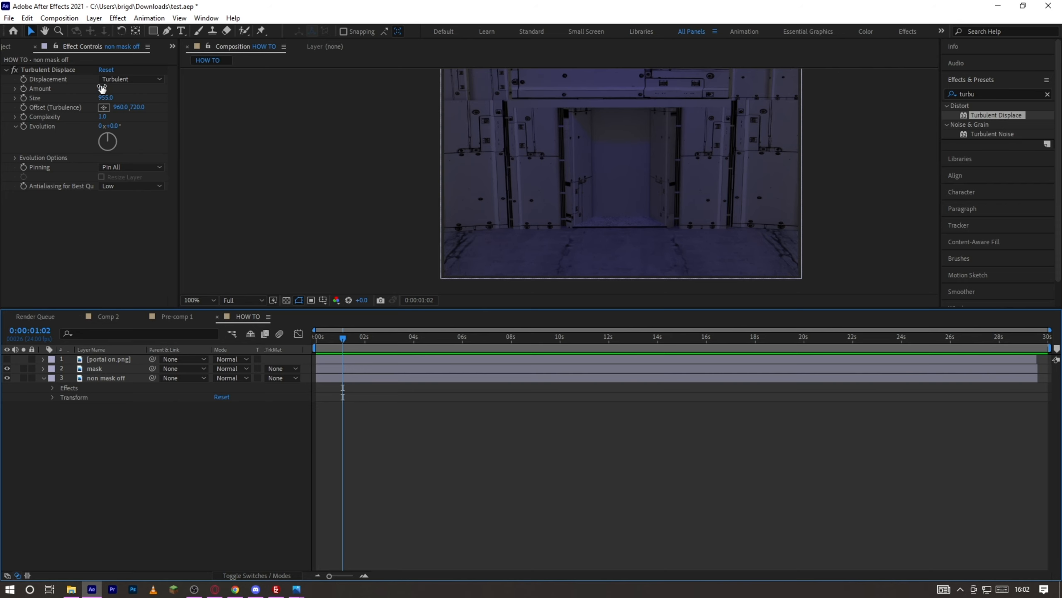
drag(102, 88, 179, 81)
key(ctrl+z)
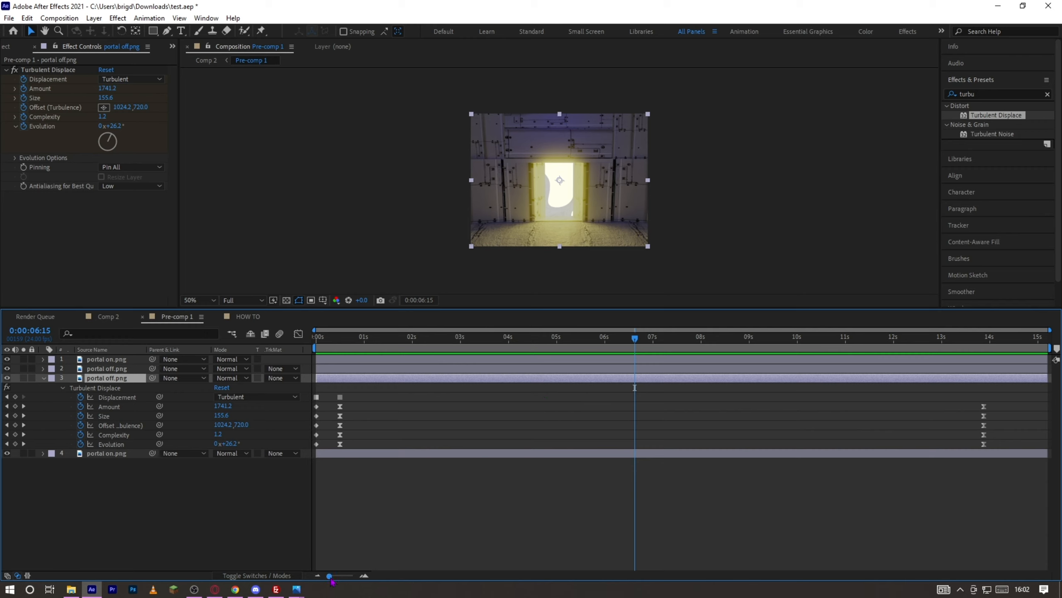
Step: Copy the keyframed Turbulent Displace from Pre-comp 1's portal off.png to non mask off at 0:00:01:02, and delete the original unkeyframed effect
drag(999, 446, 308, 398)
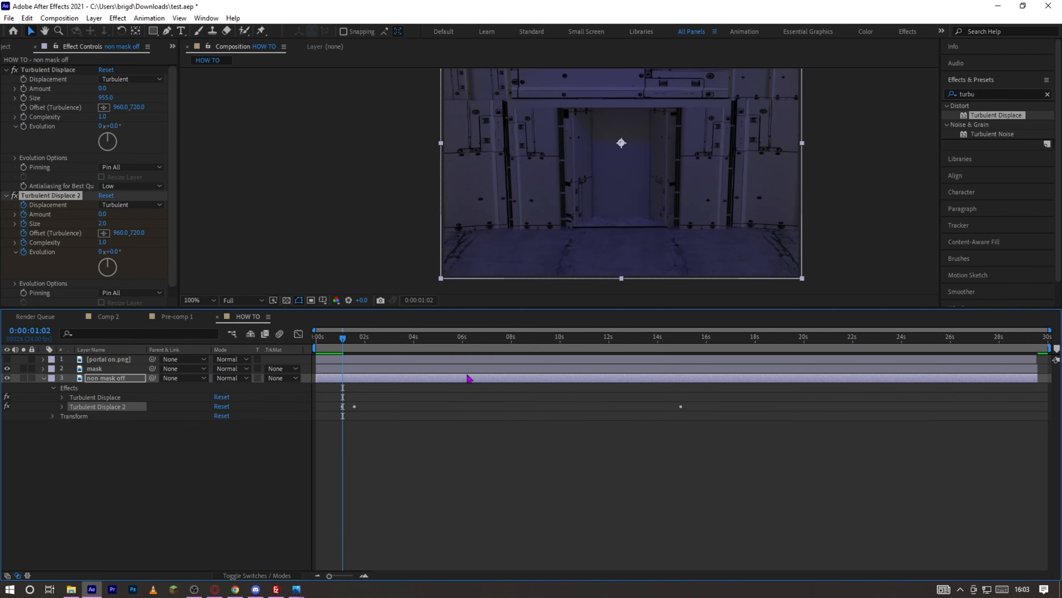
key(u)
drag(490, 337, 342, 341)
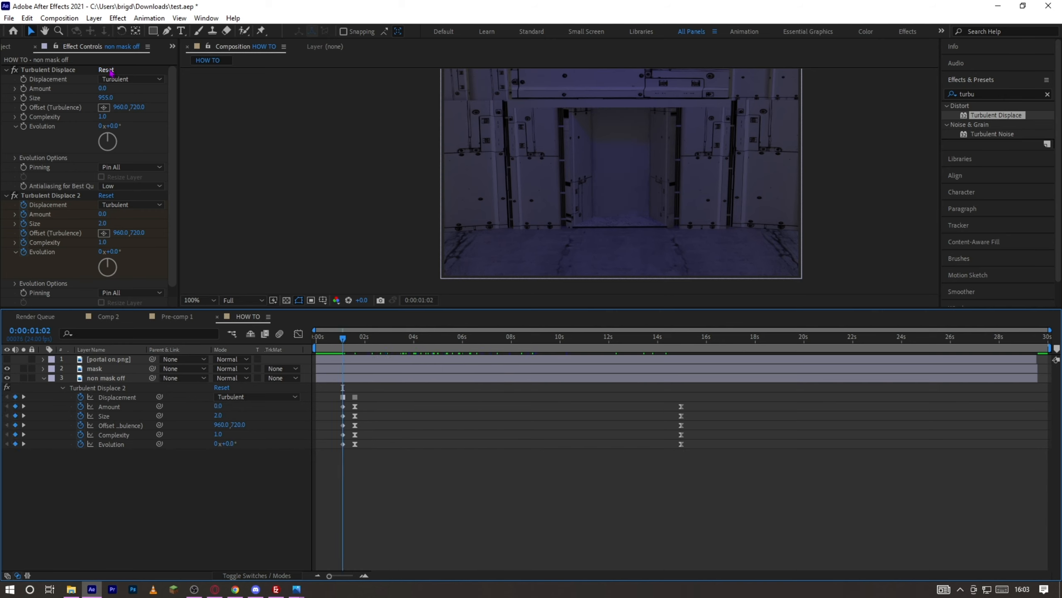
click(54, 72)
key(Delete)
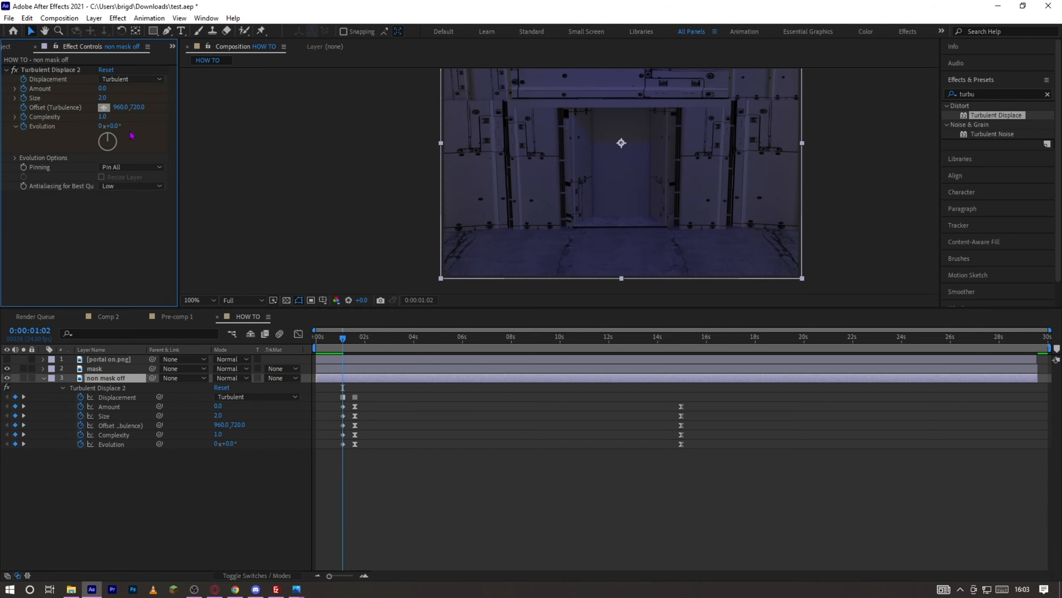
Step: Review the Turbulent Displace settings at each keyframe time, from 0:00:01:02 through 0:00:01:14 to the last keyframes
click(342, 342)
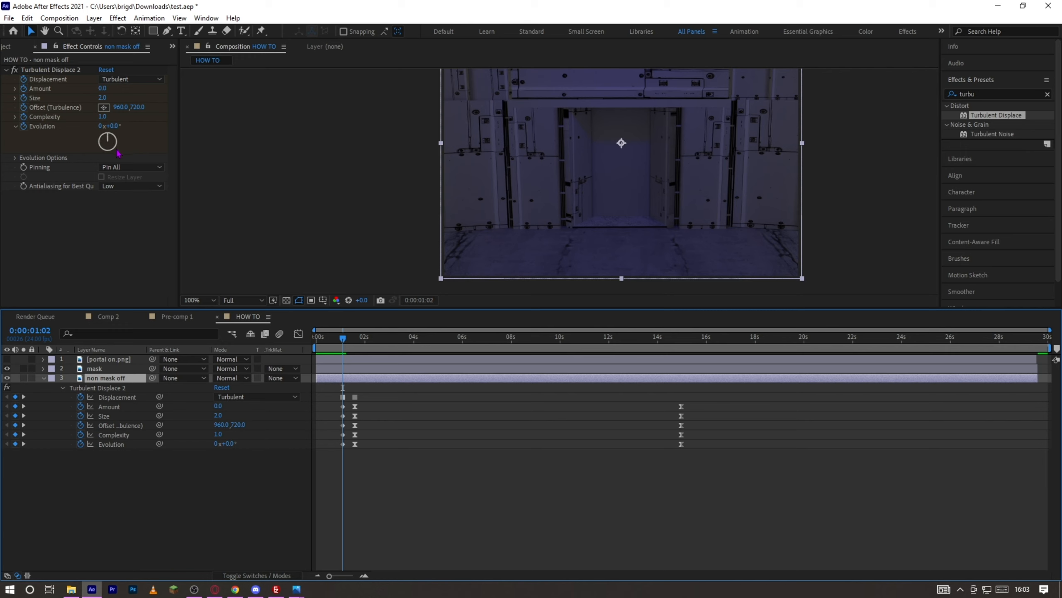
mouse_move(346, 340)
mouse_down()
mouse_move(359, 340)
mouse_move(343, 341)
mouse_move(357, 354)
mouse_up()
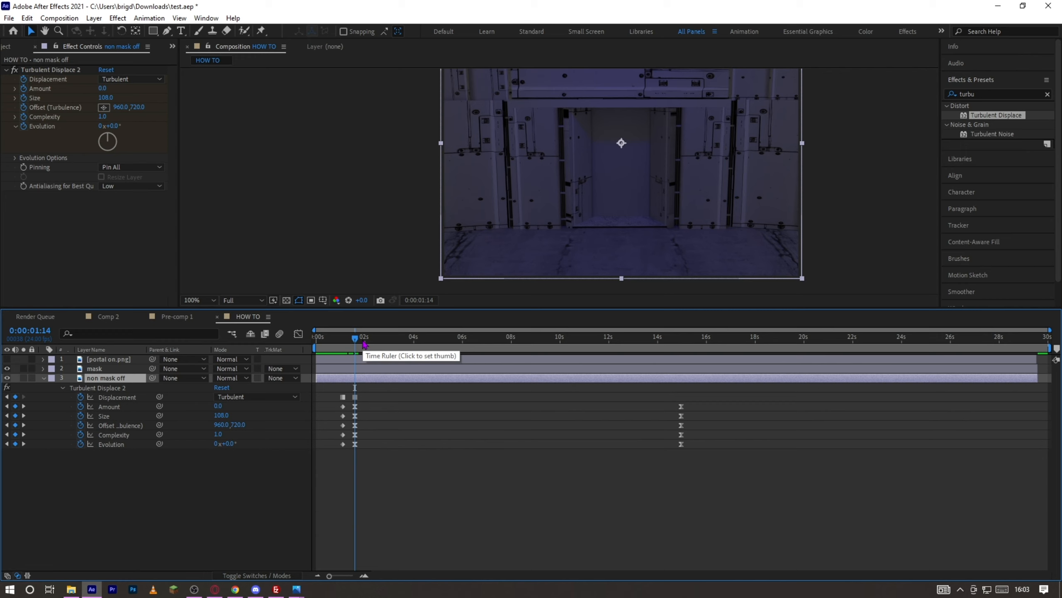
drag(365, 345, 682, 349)
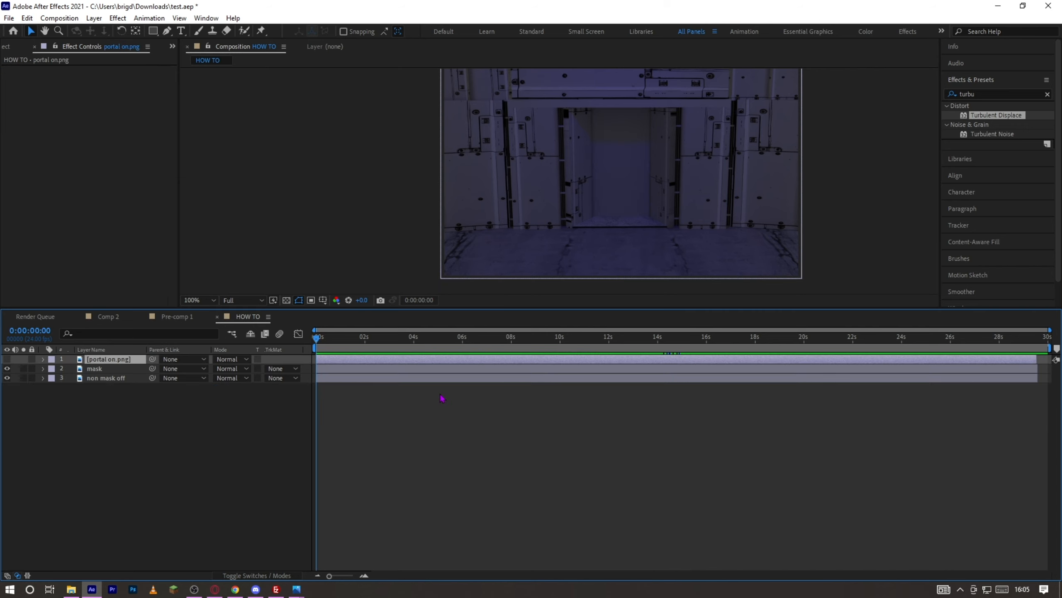
Step: Duplicate the portal on.png layer, move the copy below non mask off, and preview the animation up to 0:00:08:17
key(ctrl+d)
drag(125, 366, 129, 398)
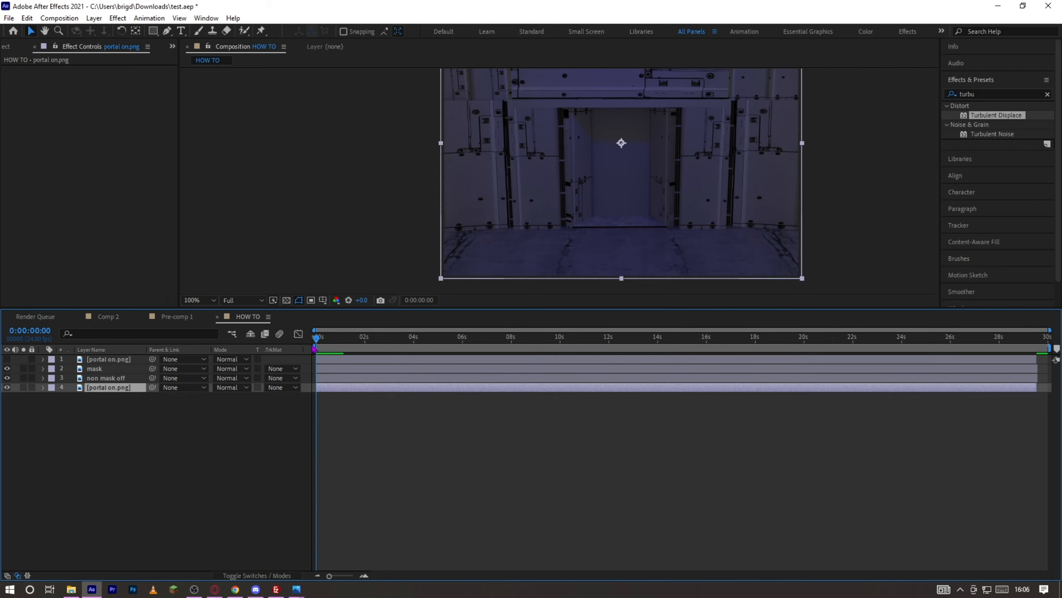
drag(317, 338, 528, 342)
click(674, 455)
Step: Make the top portal on.png layer visible, comparing the scene with it shown and hidden up to 0:00:04:13
click(10, 357)
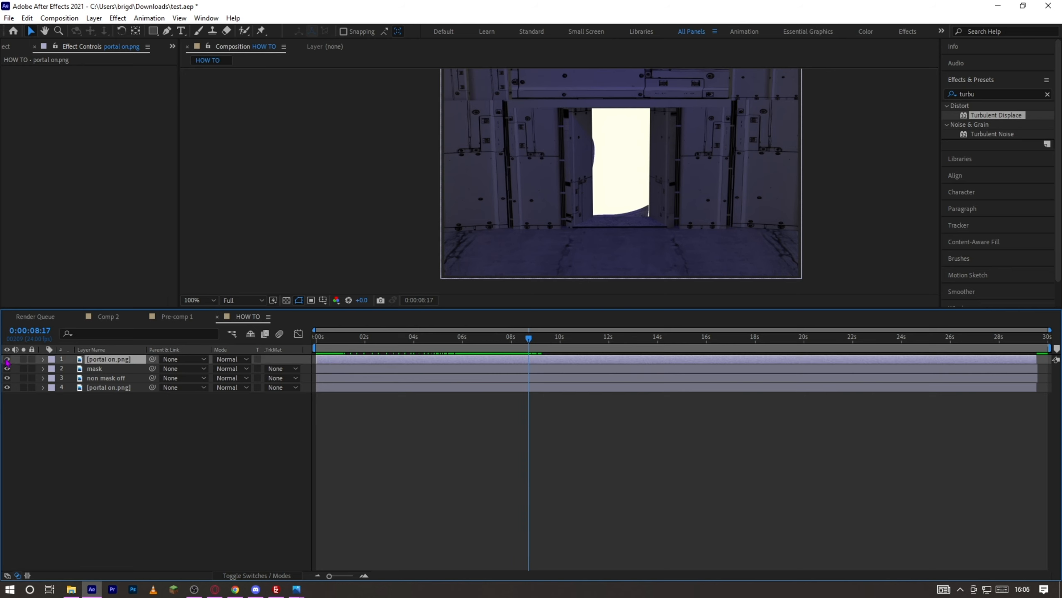
click(7, 359)
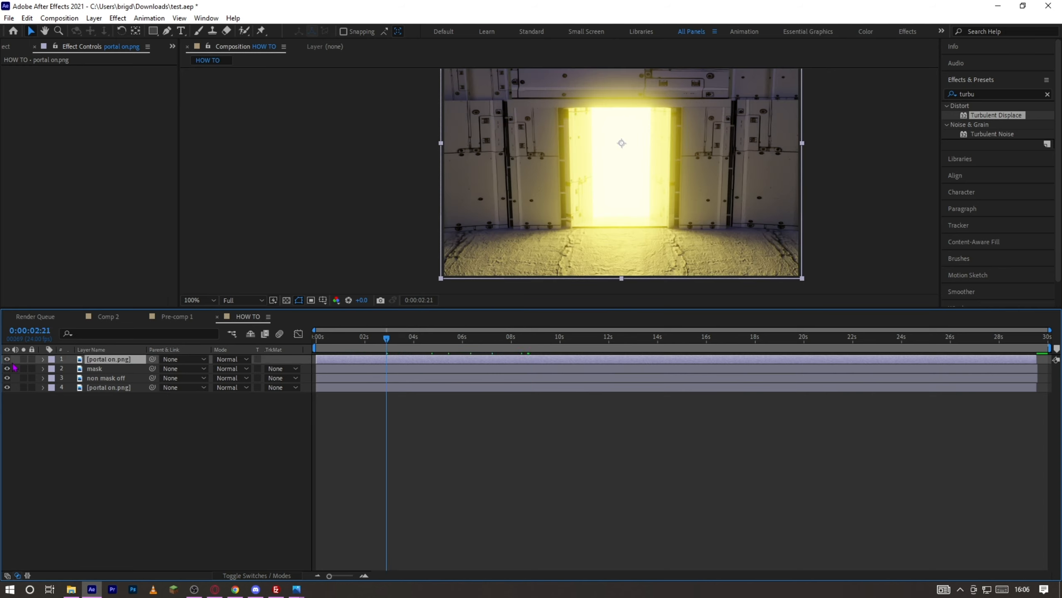
click(7, 359)
drag(387, 338, 427, 338)
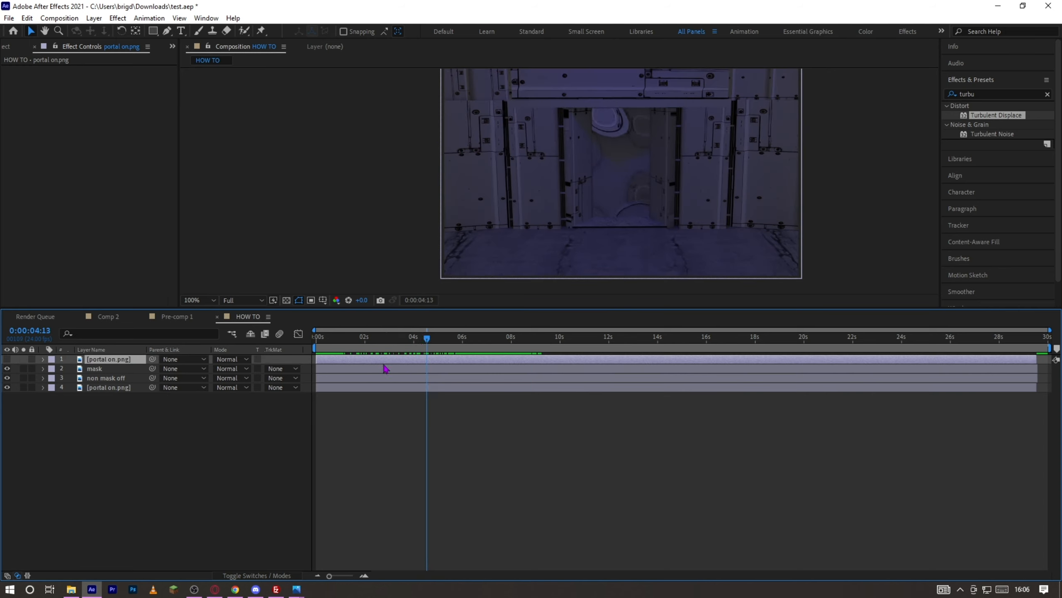
key(ctrl+z)
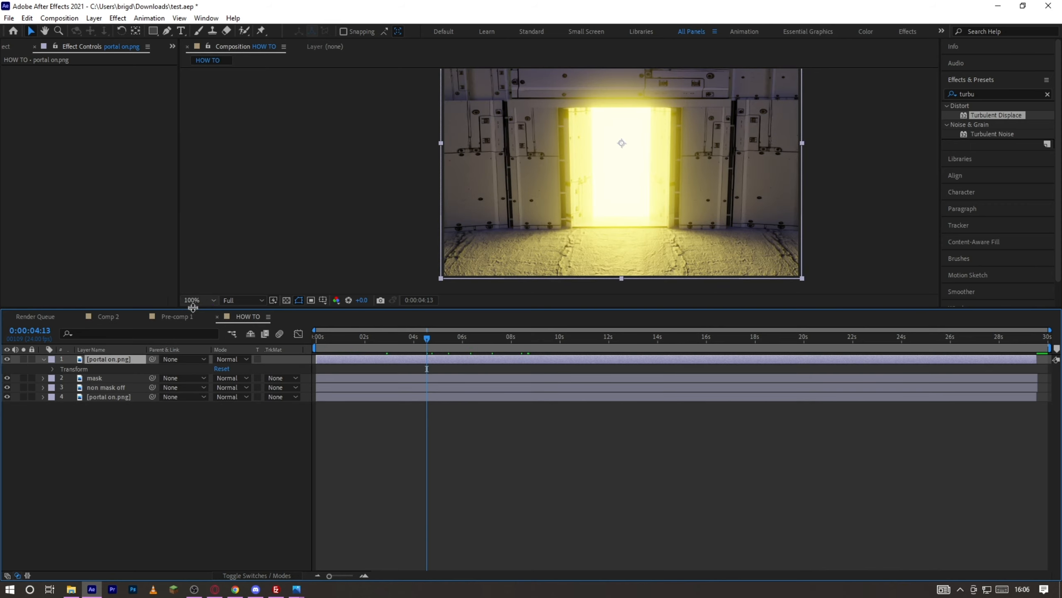
Step: Keyframe the top portal on.png layer's Opacity between about 0:00:01 and 0:00:10, checking the fade around 0:00:06:01 and 0:00:05:23
click(177, 316)
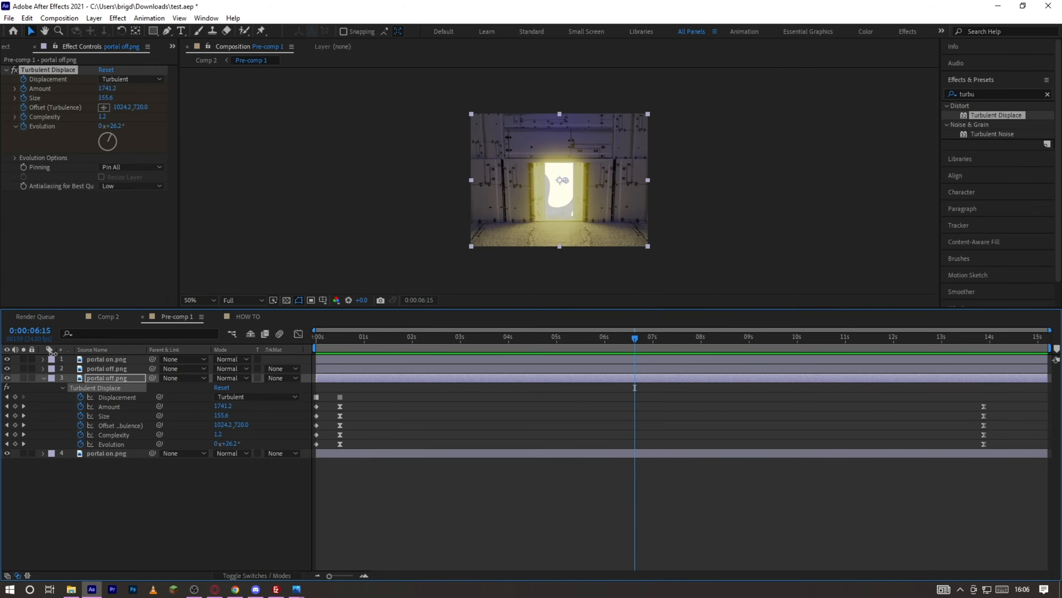
click(248, 316)
click(390, 339)
drag(389, 345, 463, 338)
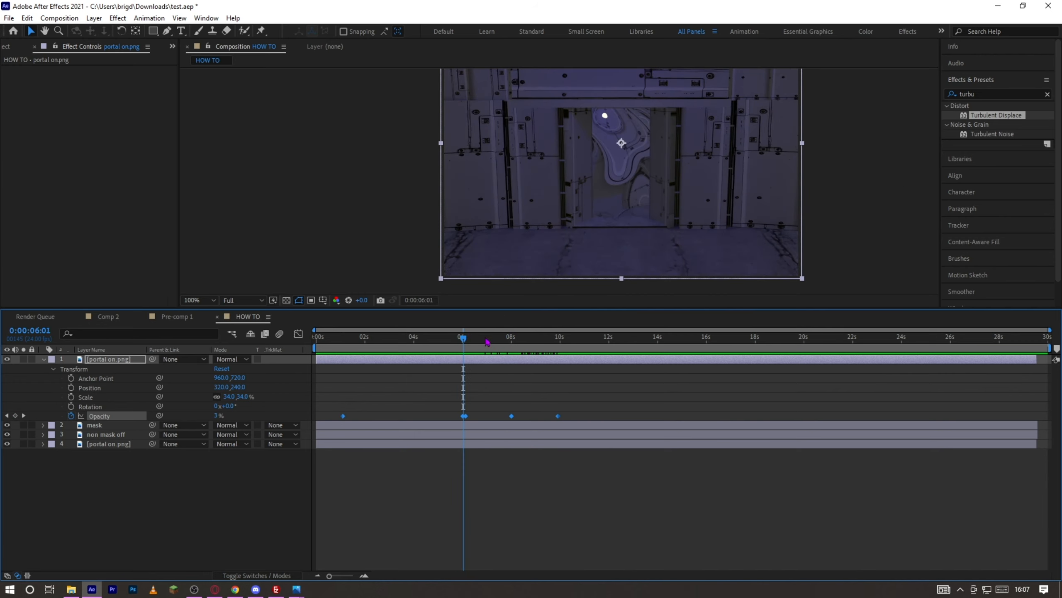
mouse_move(473, 340)
mouse_down()
mouse_move(491, 339)
mouse_move(463, 349)
mouse_up()
click(569, 493)
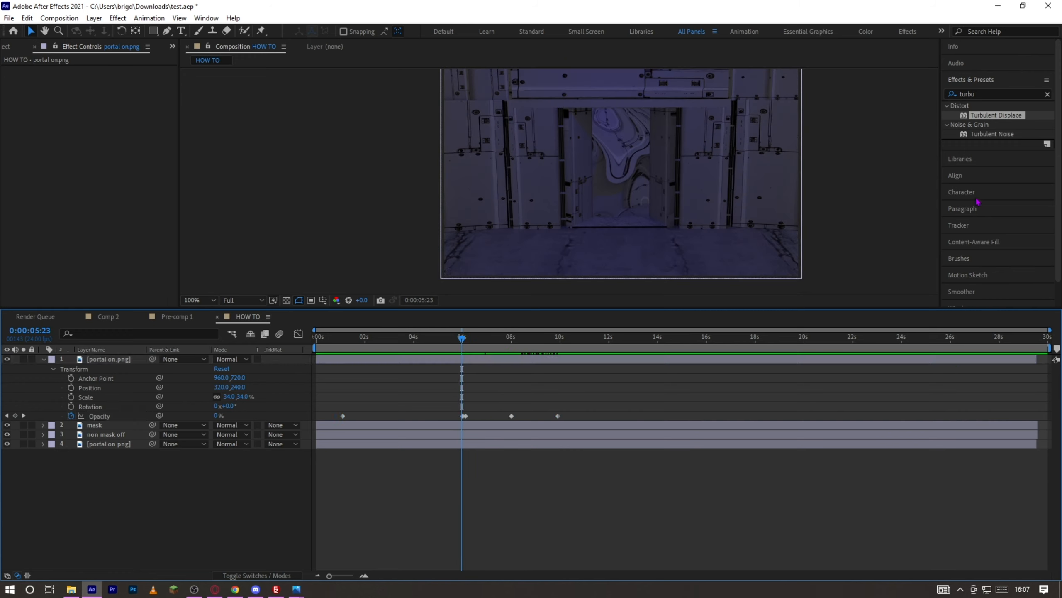
Step: Search the effects for shake and collapse the top portal on.png layer's properties
click(975, 111)
text(shake)
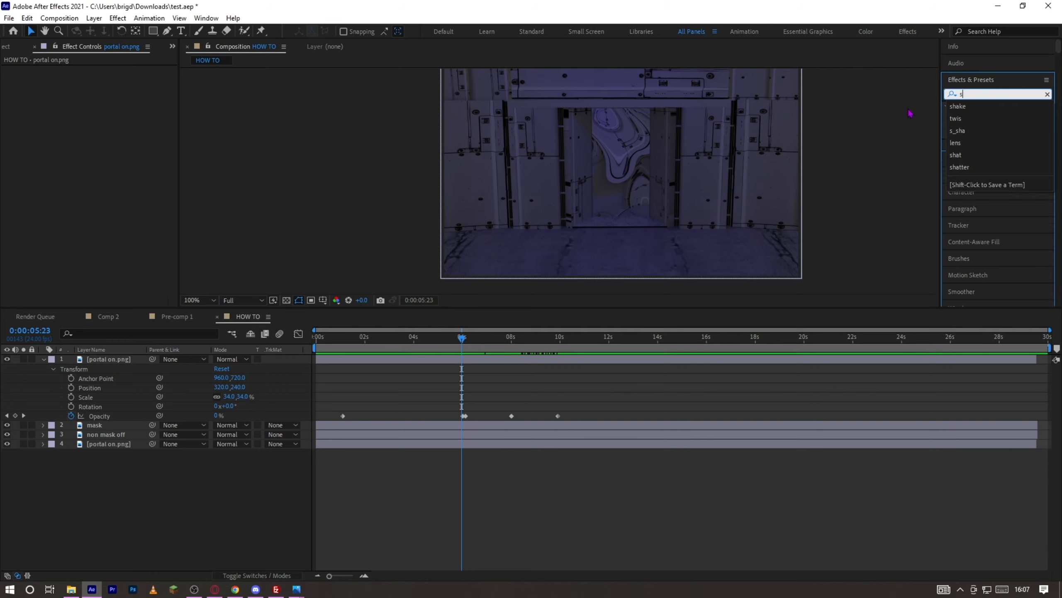
click(536, 542)
click(43, 359)
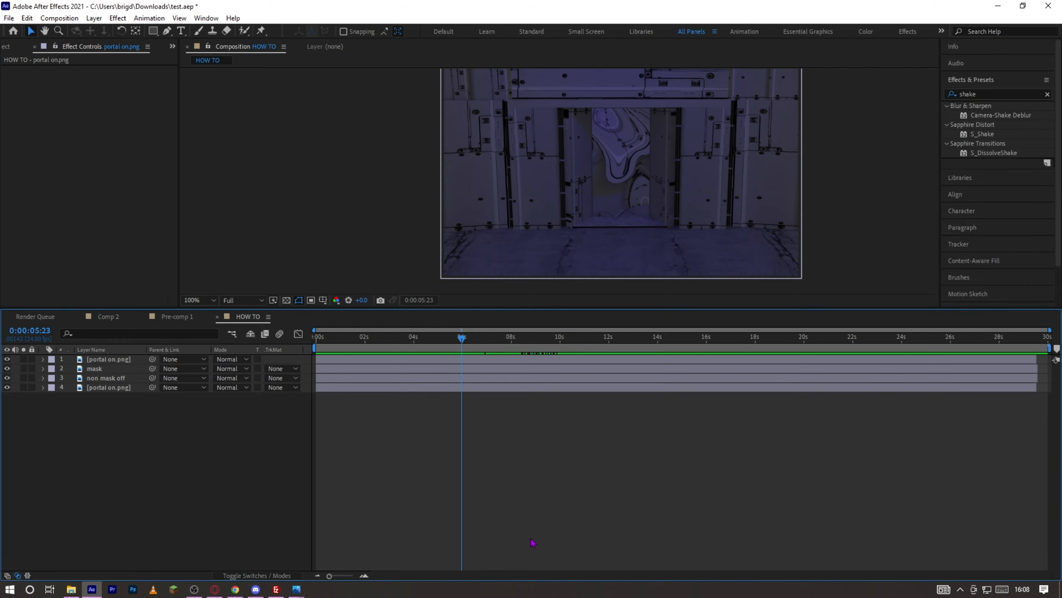
Step: Pre-compose all four HOW TO layers into Pre-comp 2, moving all attributes into the new composition
drag(126, 422, 106, 360)
right_click(112, 359)
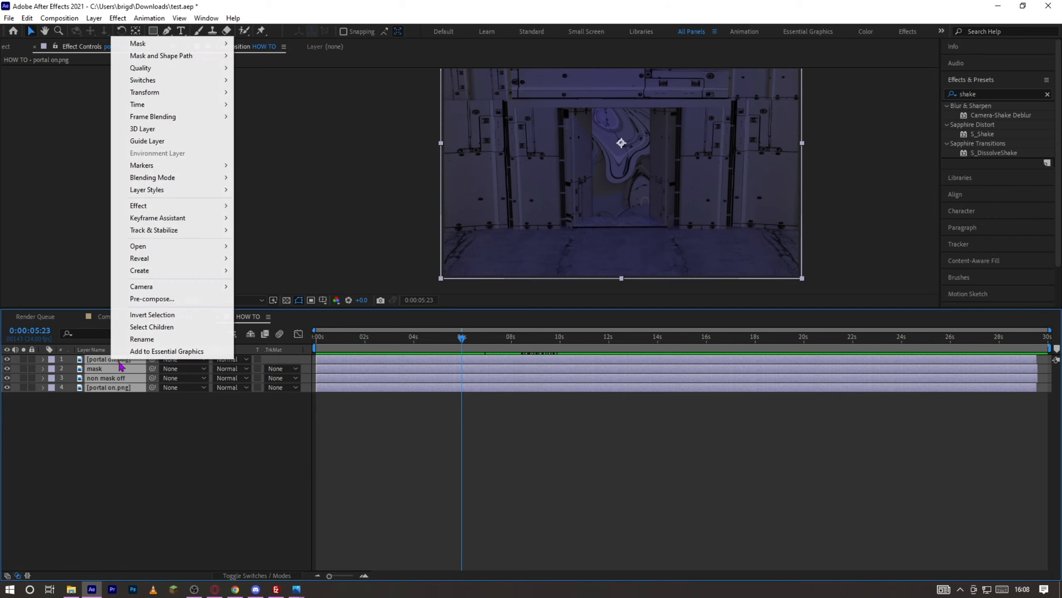
click(163, 298)
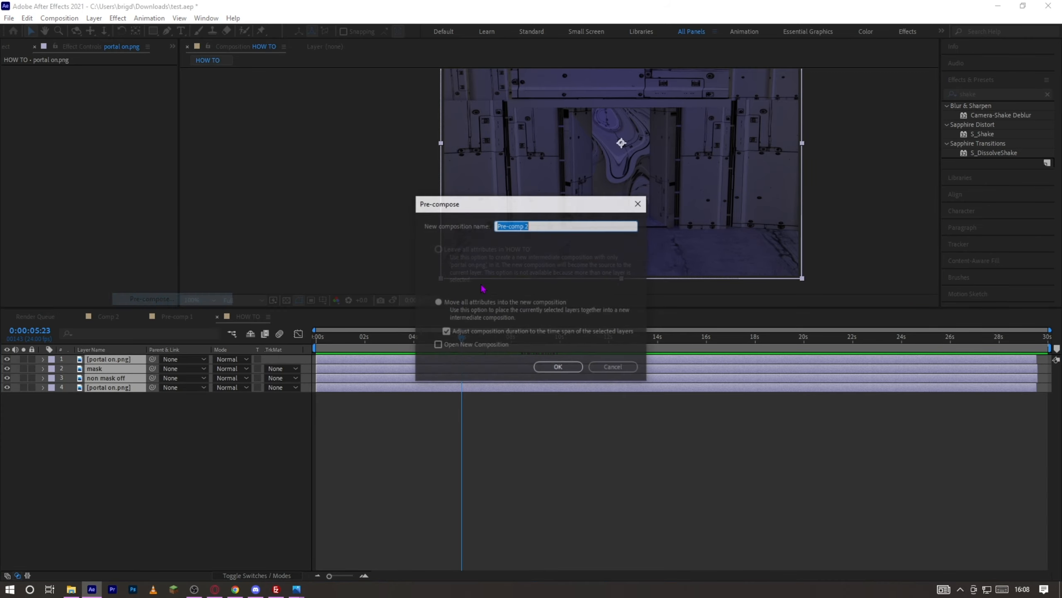
click(573, 368)
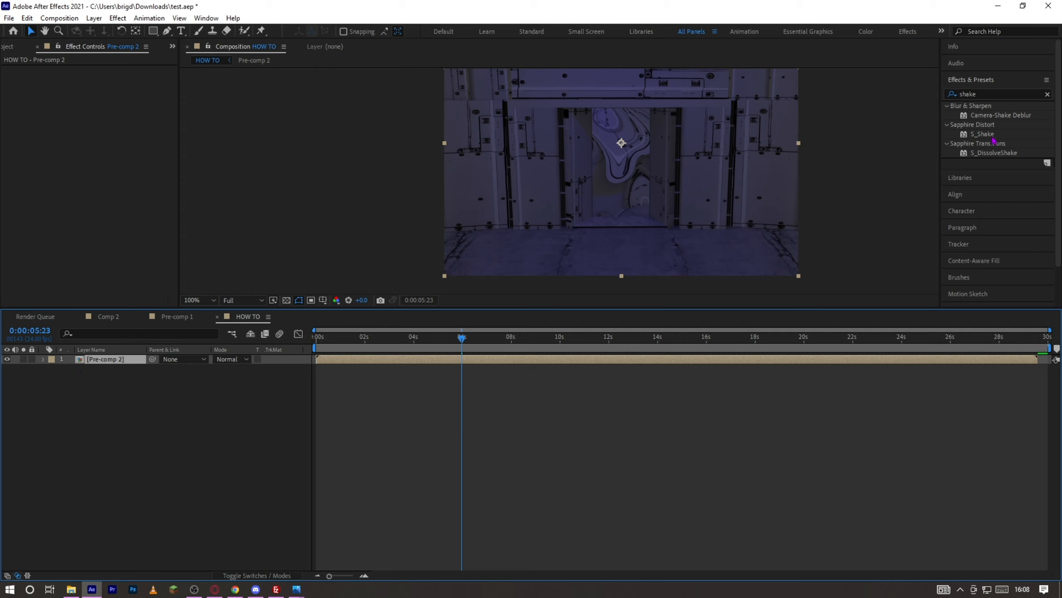
Step: Apply the S_Shake effect to Pre-comp 2, clear the effects search, and preview the shake from 0:00:02:19
drag(983, 134, 543, 359)
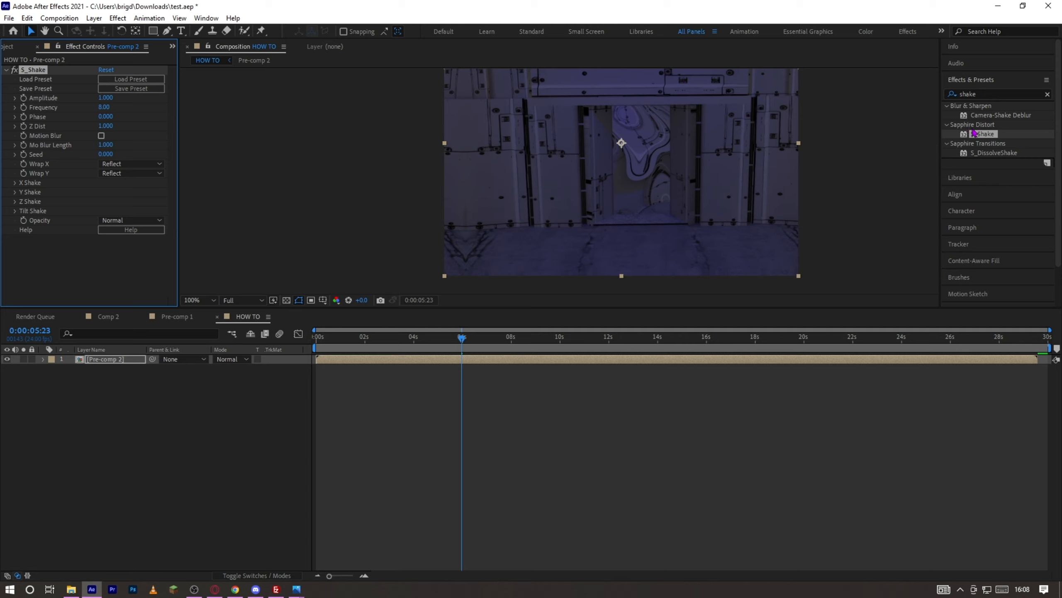
click(1048, 94)
drag(464, 341, 384, 341)
click(524, 422)
key(space)
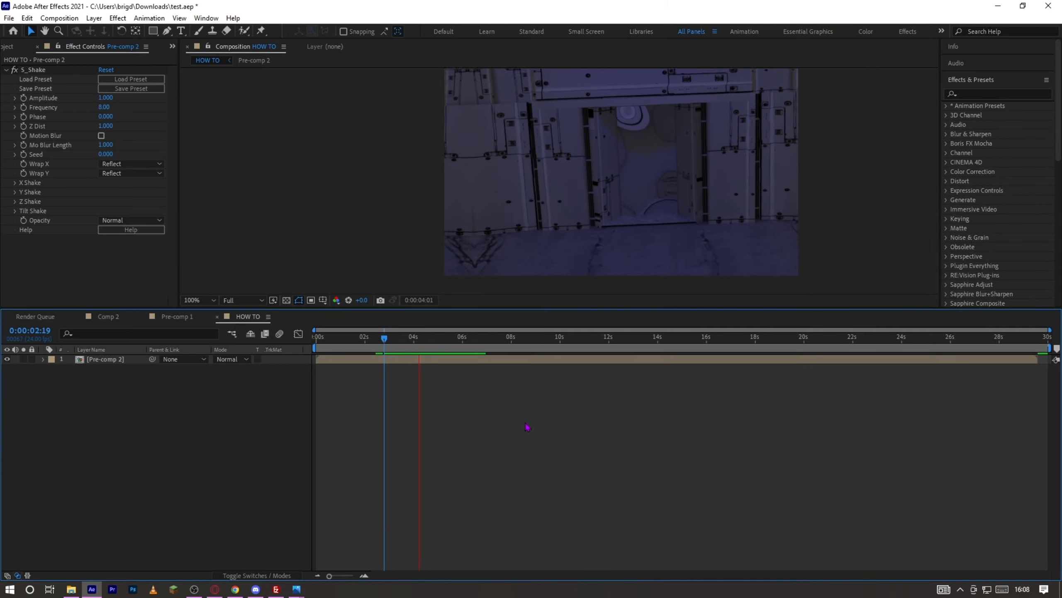
key(space)
Step: Set S_Shake's Amplitude and Frequency to 0 at 0:00:00:00 on Pre-comp 2
drag(439, 343, 317, 343)
click(104, 97)
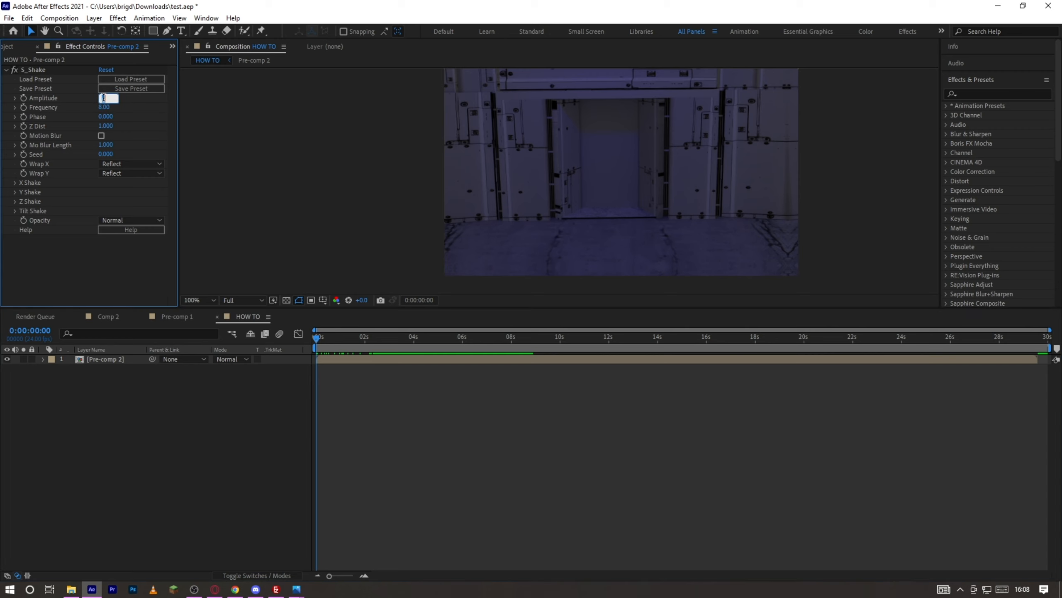
text(0)
key(Return)
click(103, 108)
text(0)
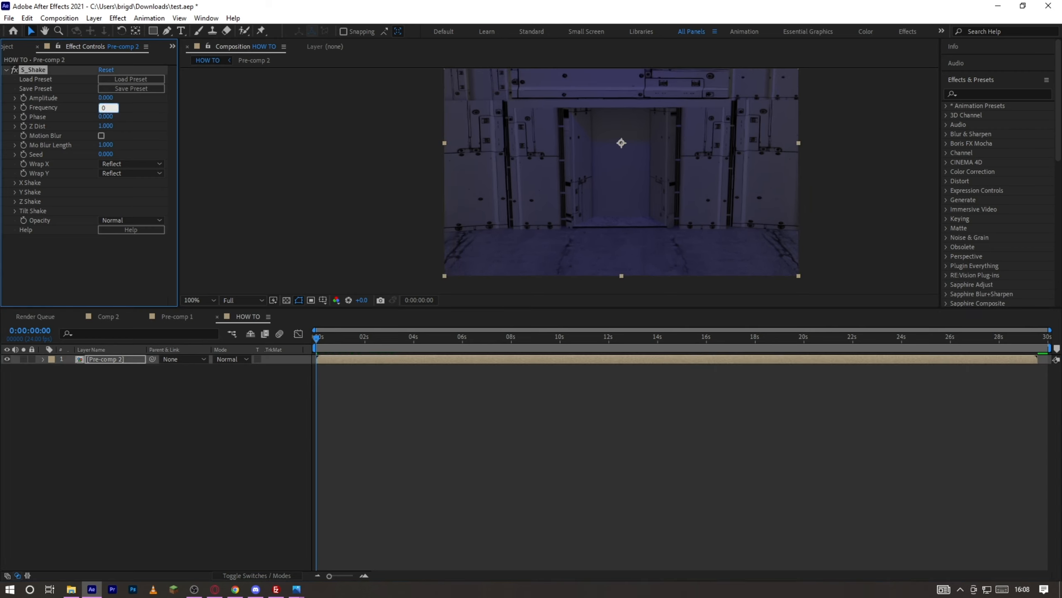
key(Return)
Step: Keyframe S_Shake's Amplitude and Frequency at 0:00:00:00 and again at 0:00:02:07, holding both values at 0
drag(317, 341, 374, 322)
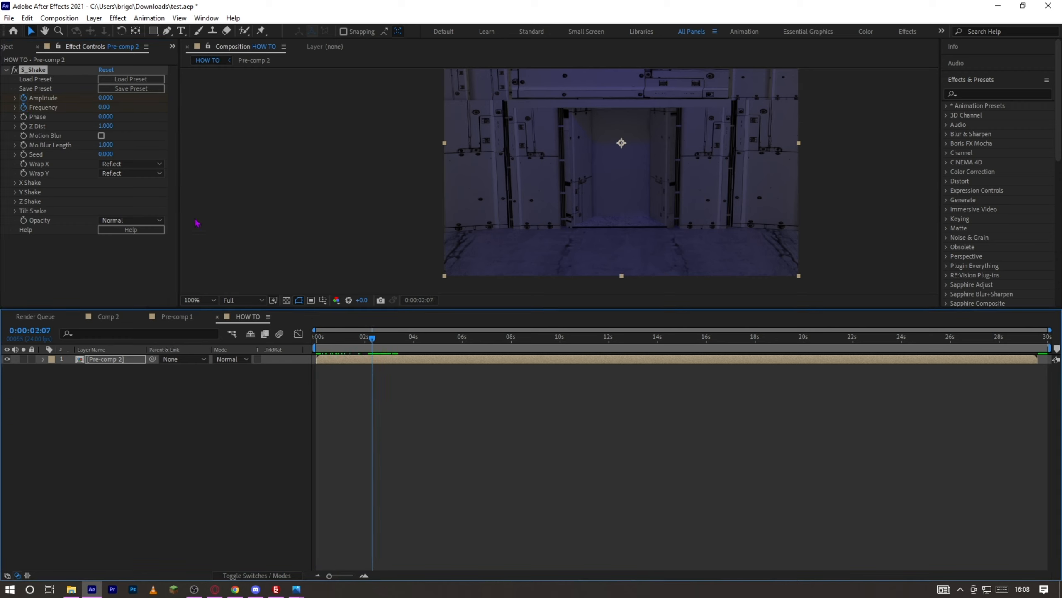
click(413, 363)
key(u)
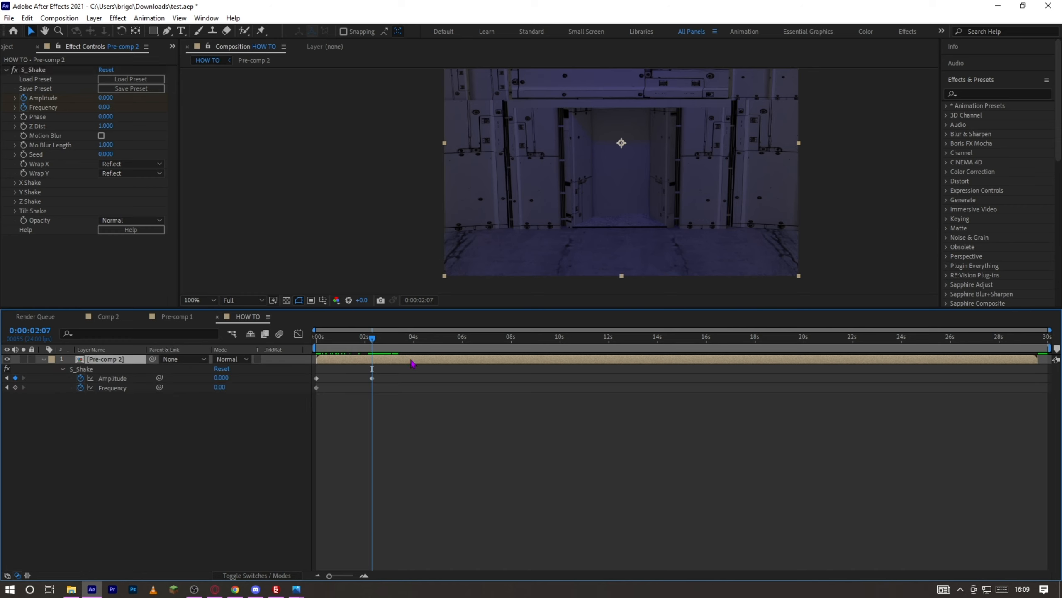
key(u)
key(u)
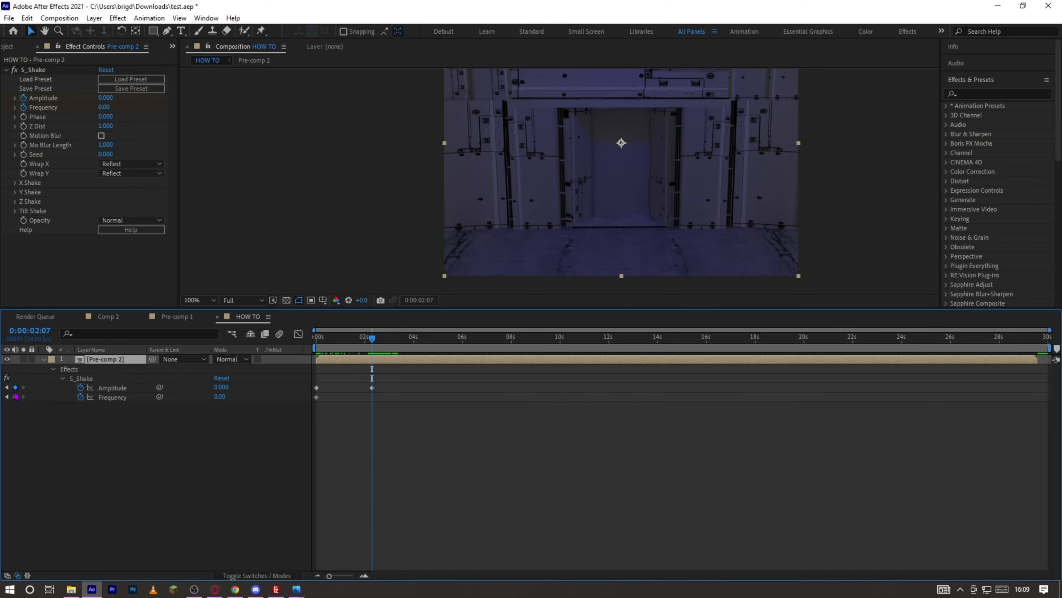
click(16, 397)
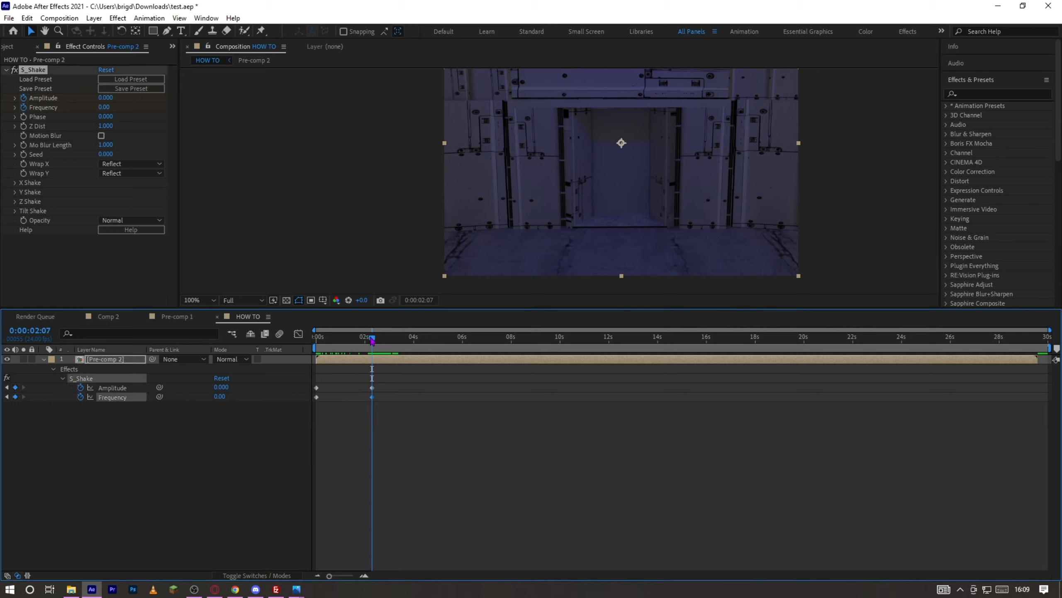
Step: At 0:00:03:01, set S_Shake's Amplitude to 0.05 and Frequency to 10
drag(370, 341, 396, 336)
drag(398, 335, 392, 337)
click(105, 97)
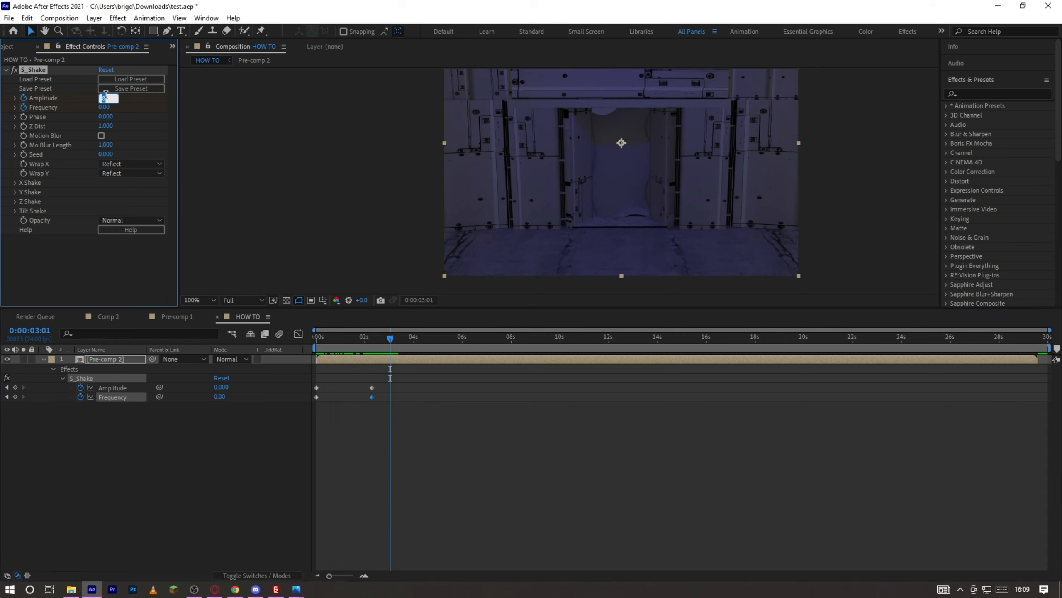
text(0.05)
key(Tab)
text(10)
key(Return)
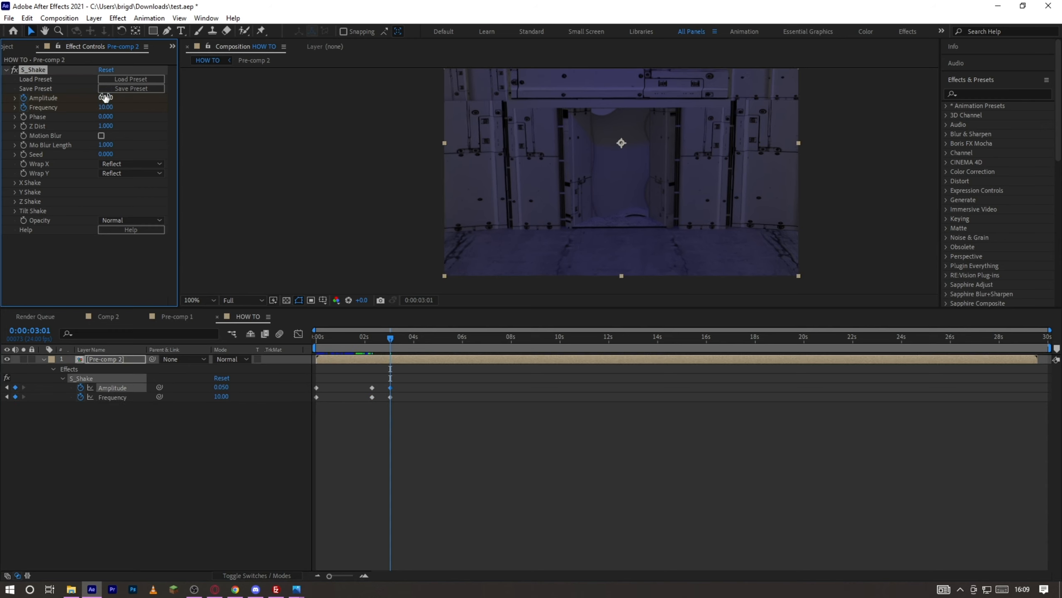
Step: Set S_Shake's Frequency to 20 on the 0:00:03:01 keyframe
click(105, 107)
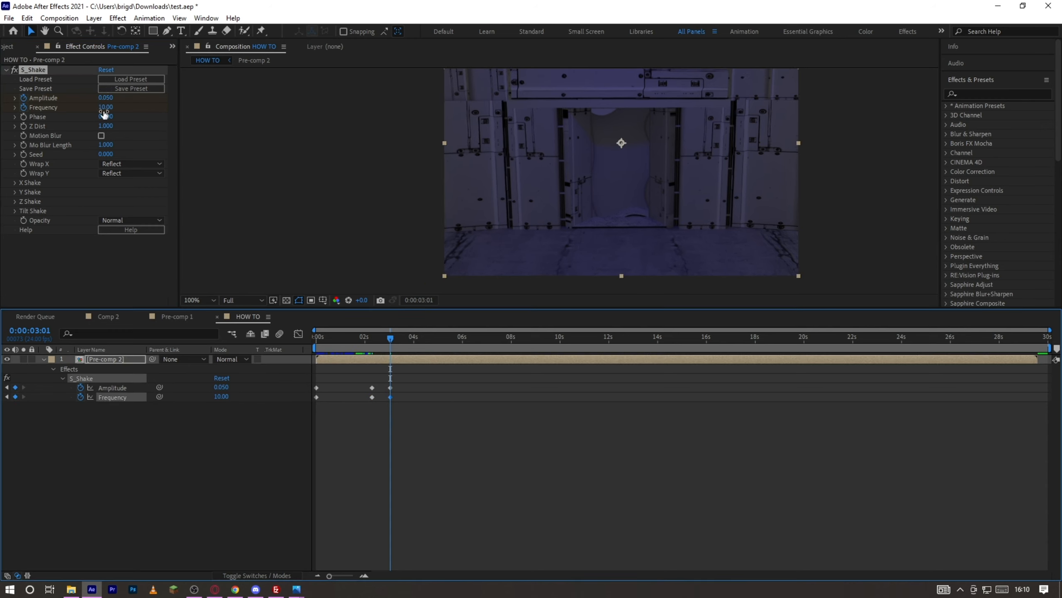
text(20)
key(Return)
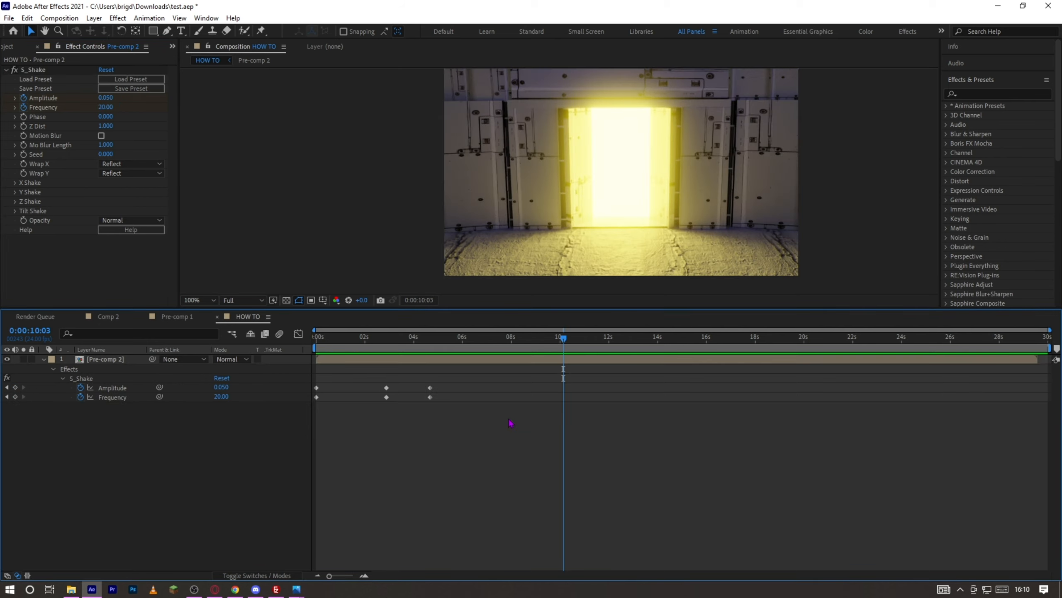